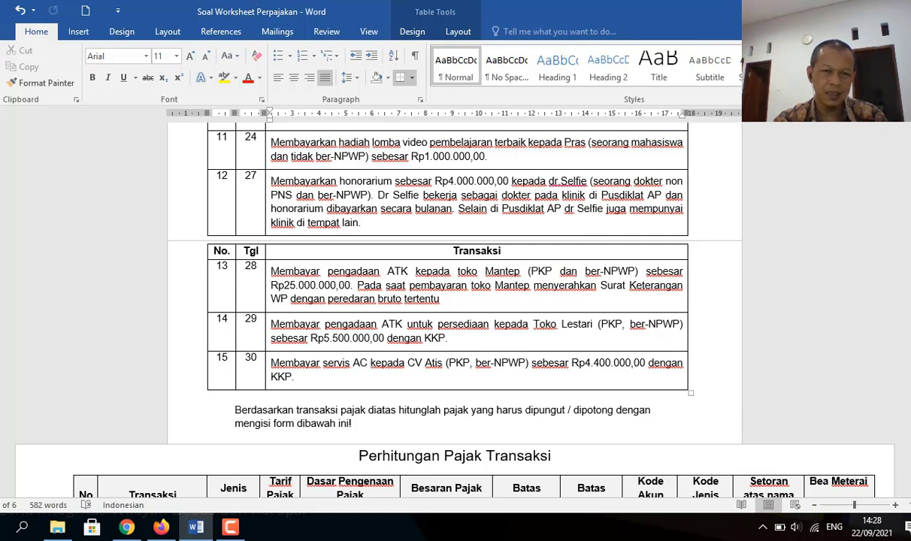
In row 4 of the Perhitungan Pajak Transaksi table, enter PPh.21 as the tax type and 6% as the tax rate
scroll(454, 300, down, 3)
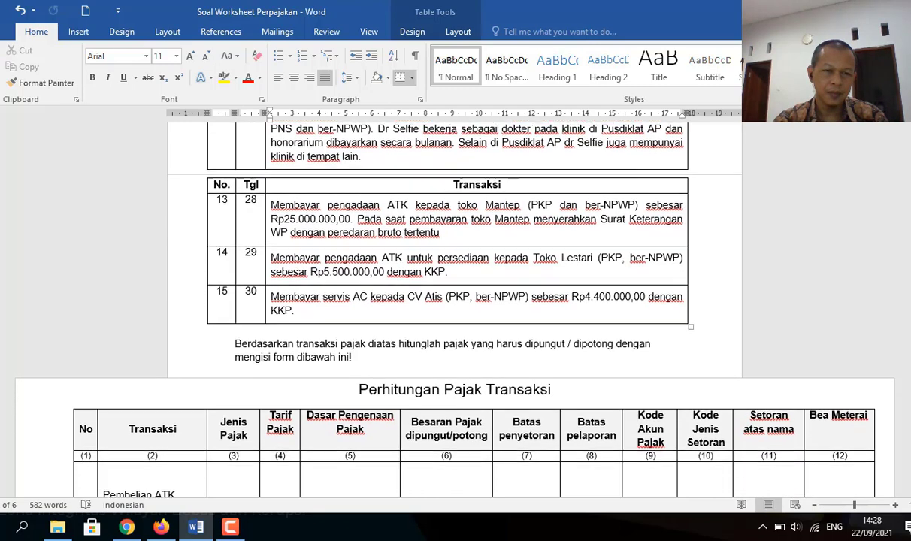
scroll(454, 300, down, 3)
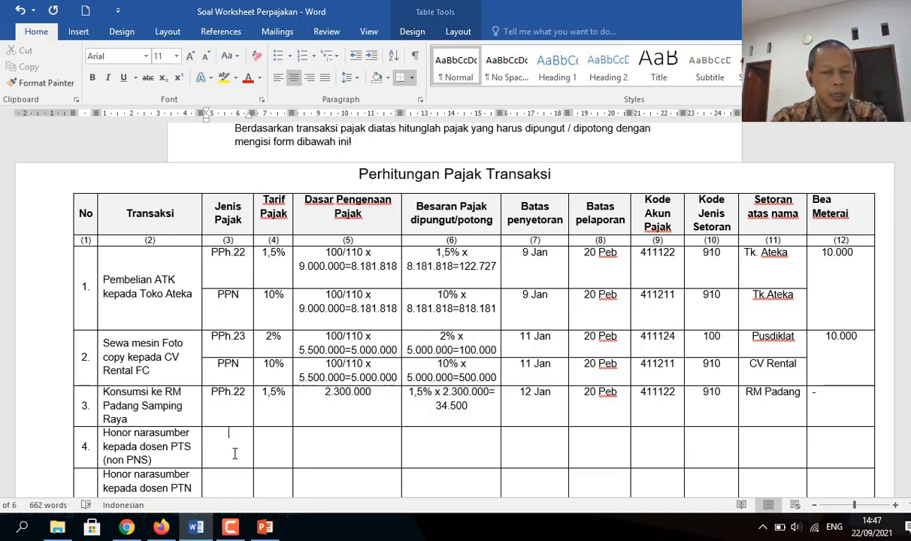
text(PPh)
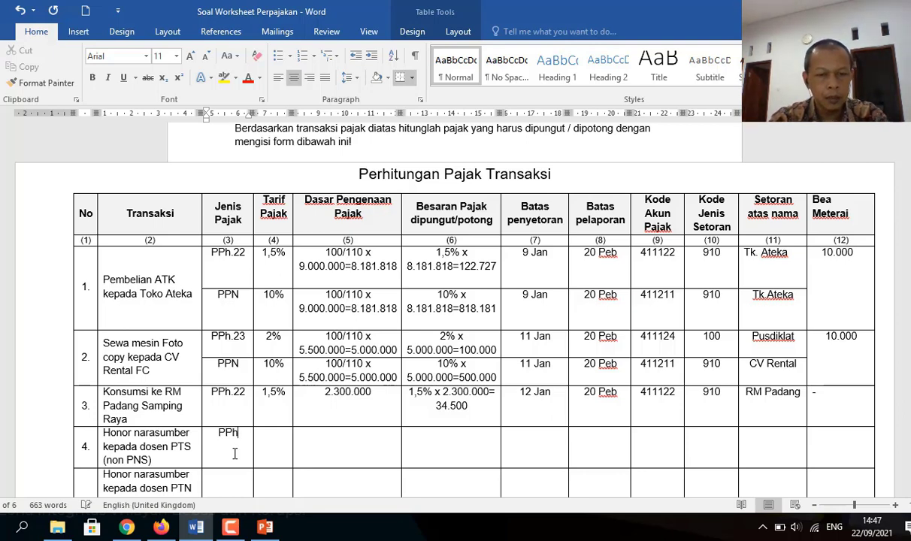
text(.21)
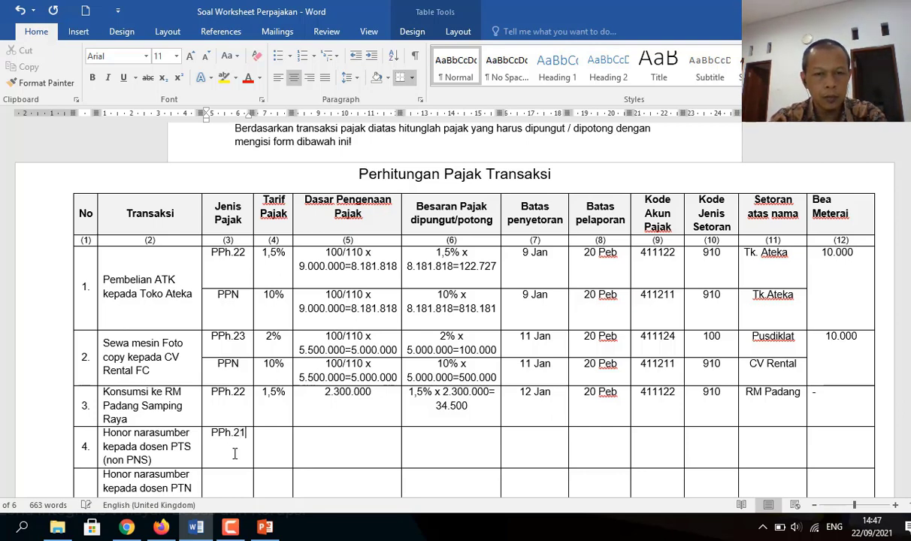
key(Tab)
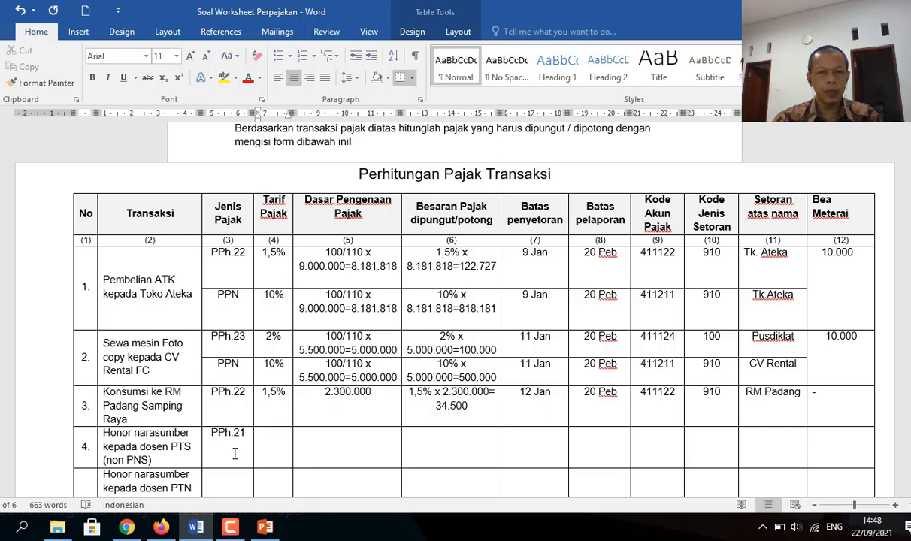
text(6)
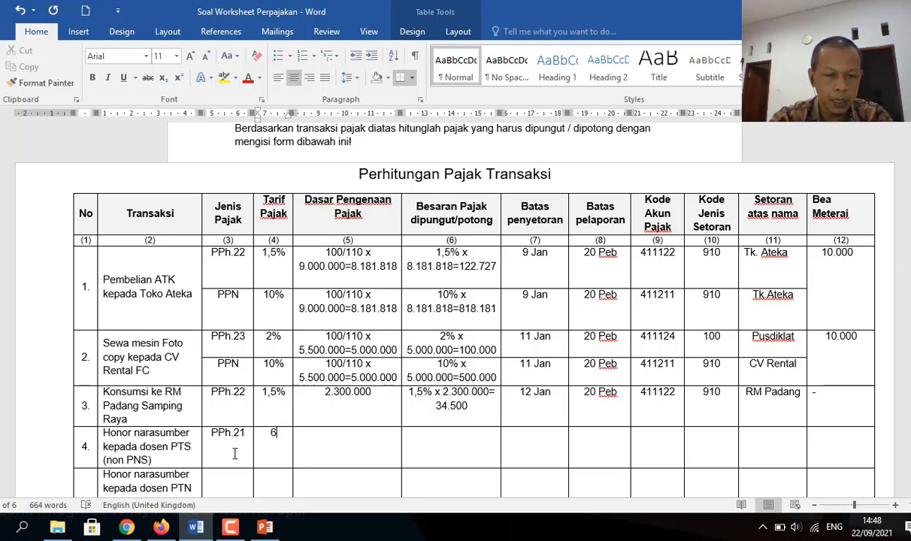
text(%)
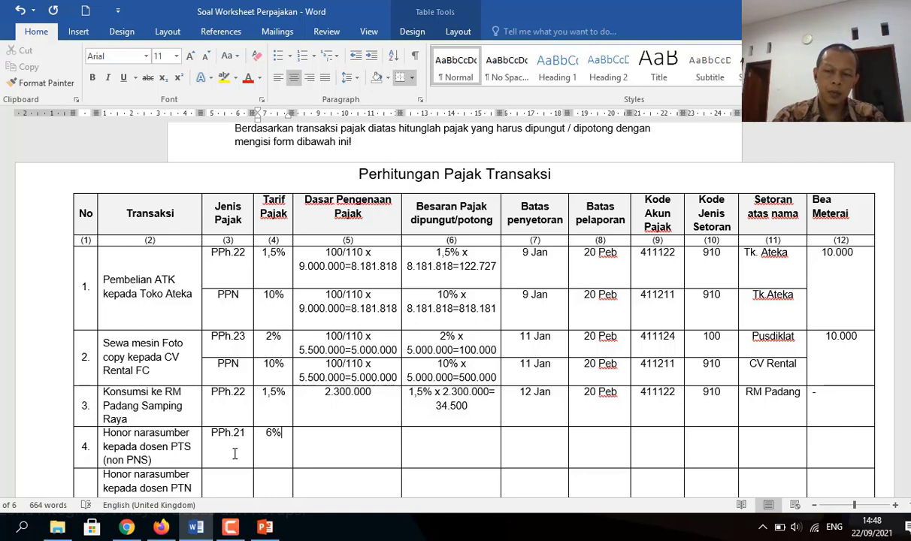
Fill in row 4's tax base (Dasar Pengenaan Pajak) as "50% x 4.800.000= 2.400.000"
key(Tab)
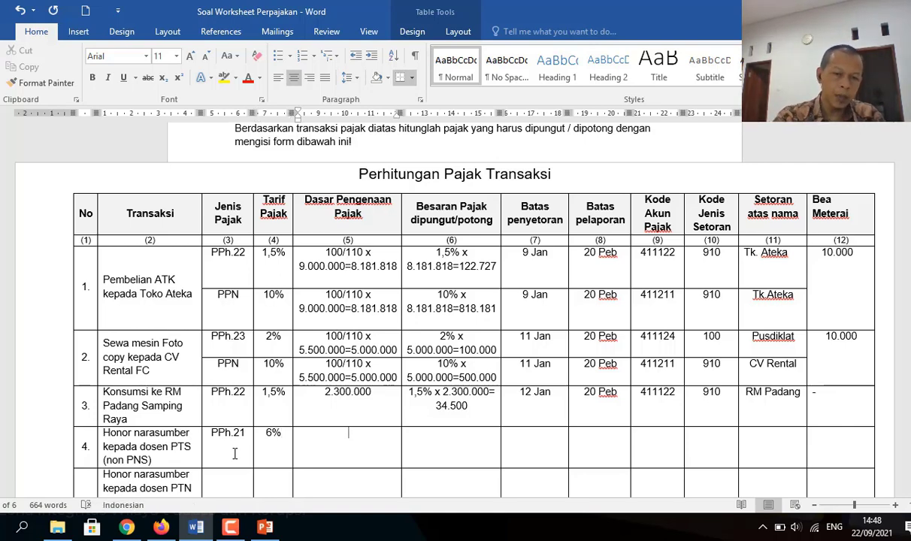
text(50)
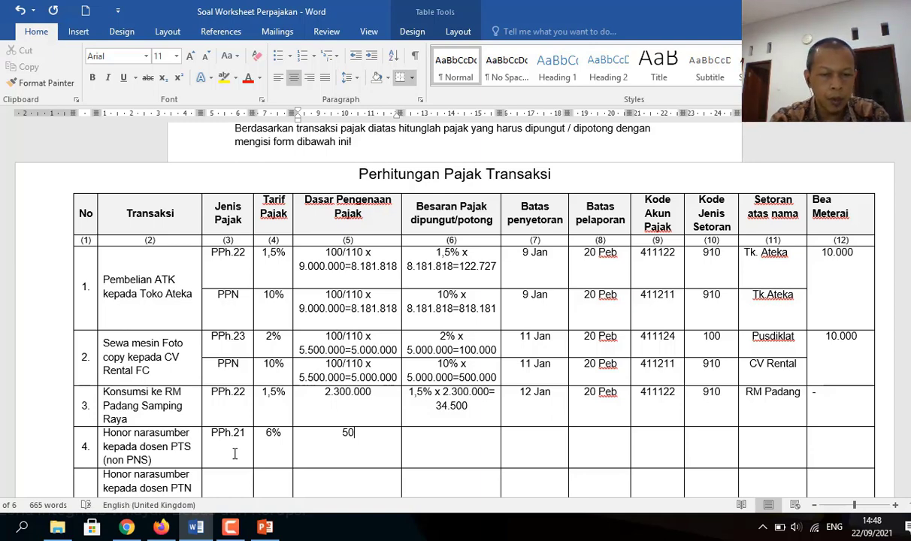
text(% x )
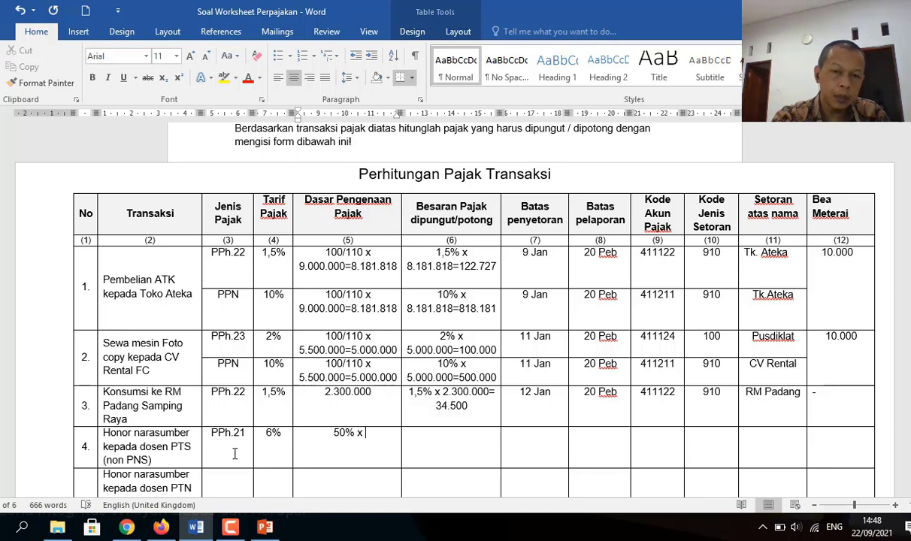
text(4.)
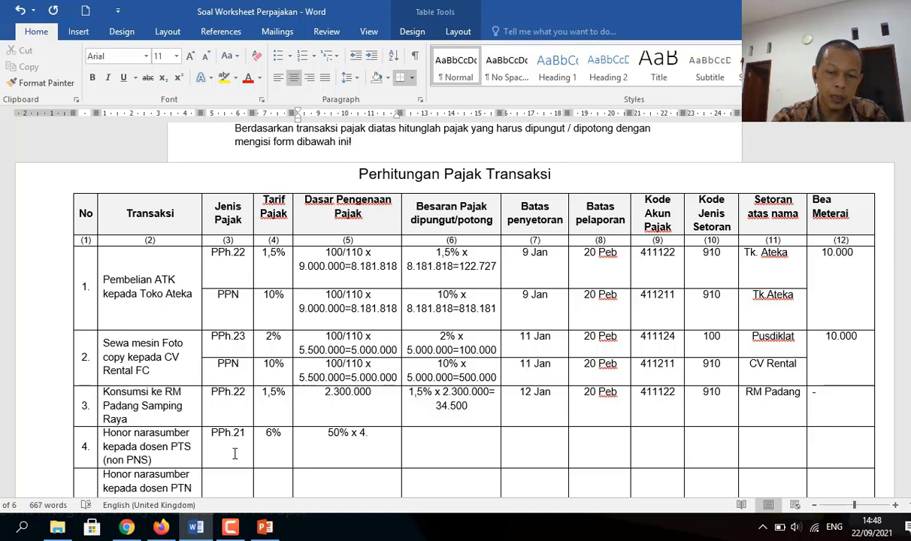
text(800.0)
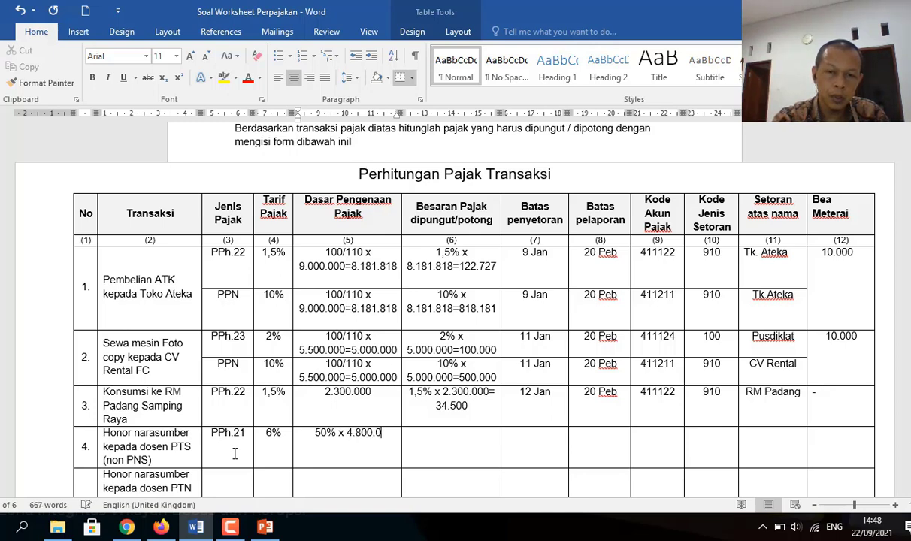
text(00= )
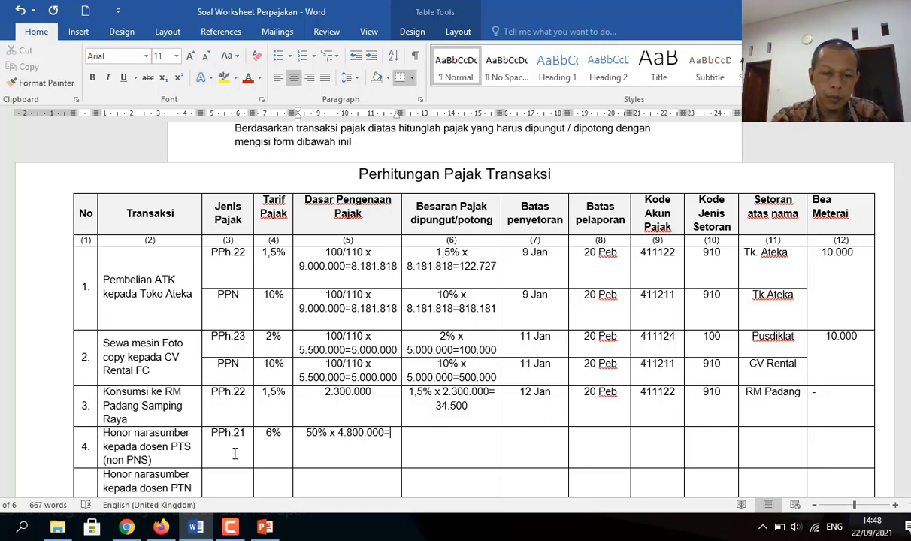
text(2.4)
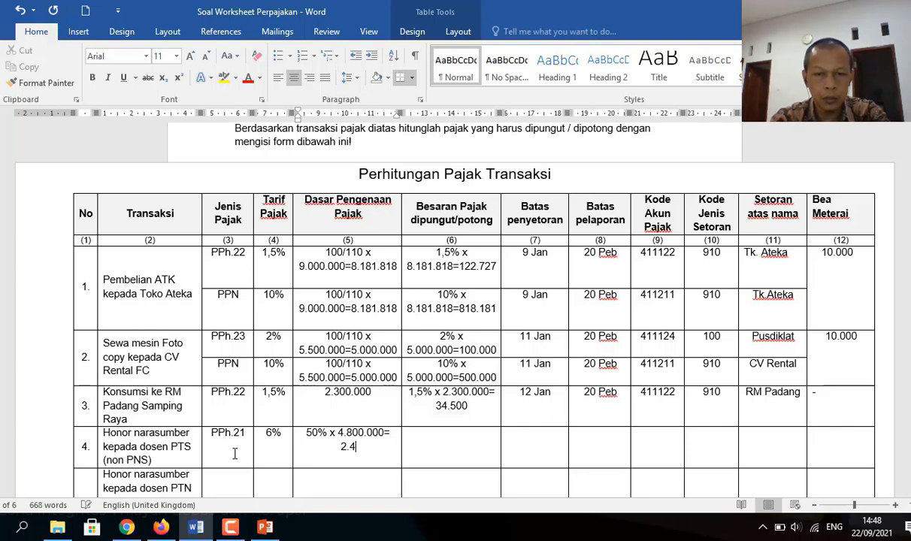
text(00.000)
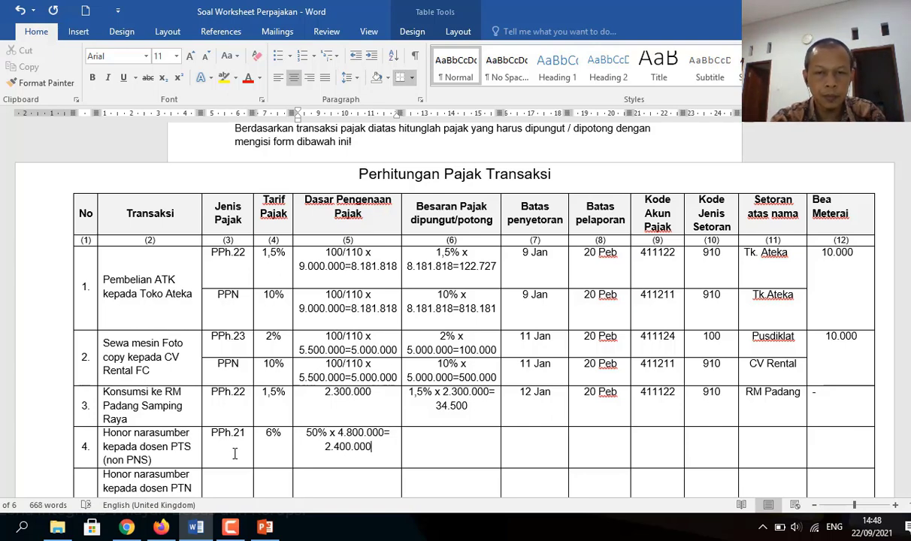
Fill in row 4's withheld tax amount (Besaran Pajak) as "6% x 2.400.000=144.000"
key(Tab)
text(6)
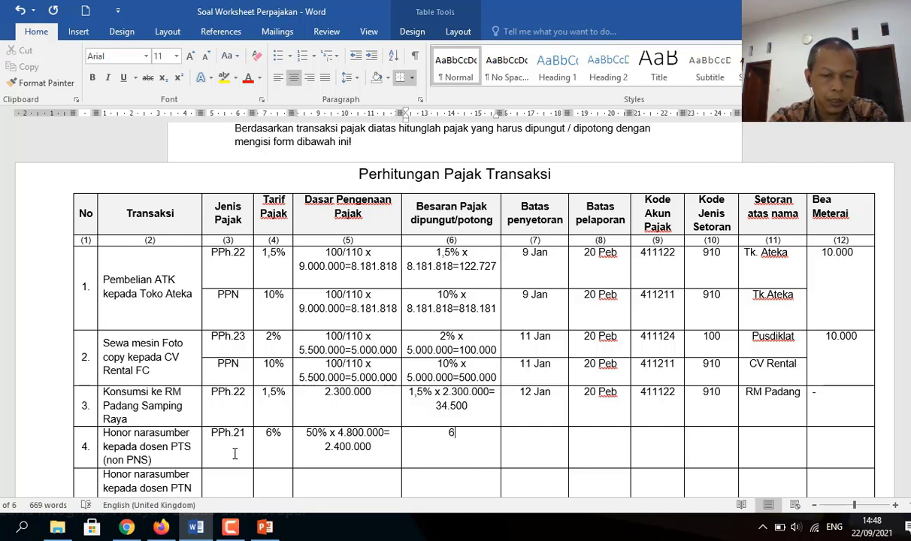
text(% )
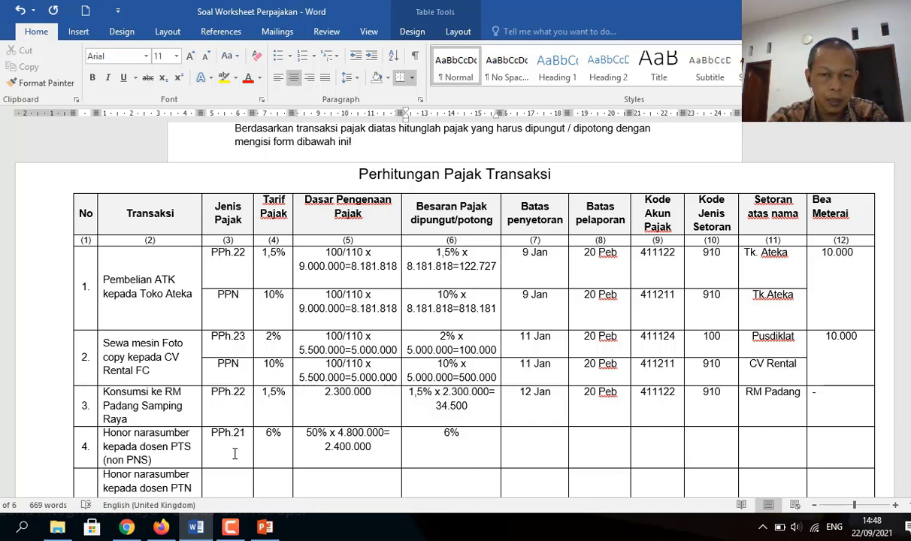
text(x)
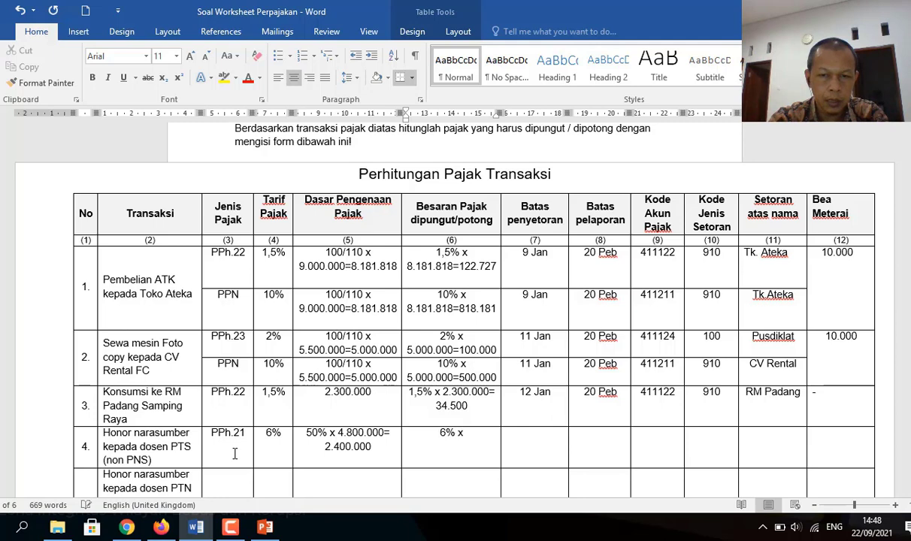
text( 2.400)
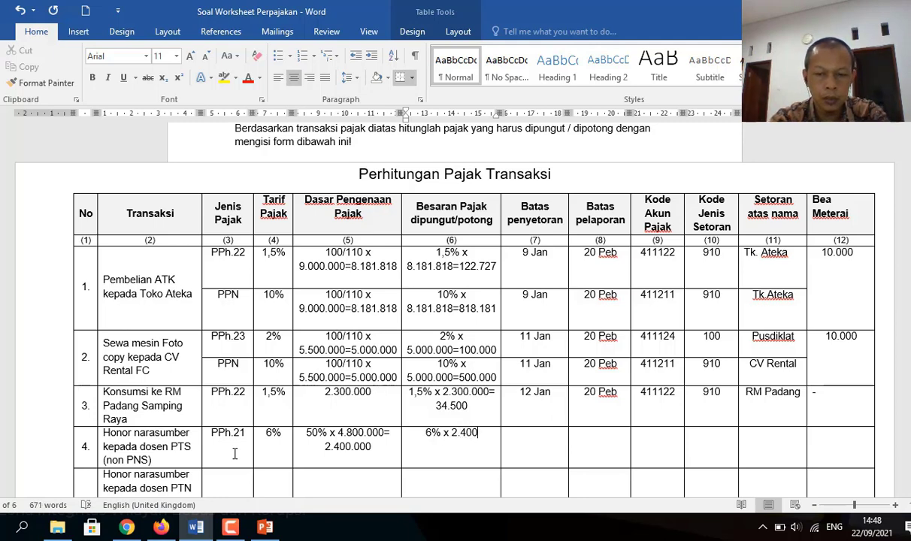
text(.000)
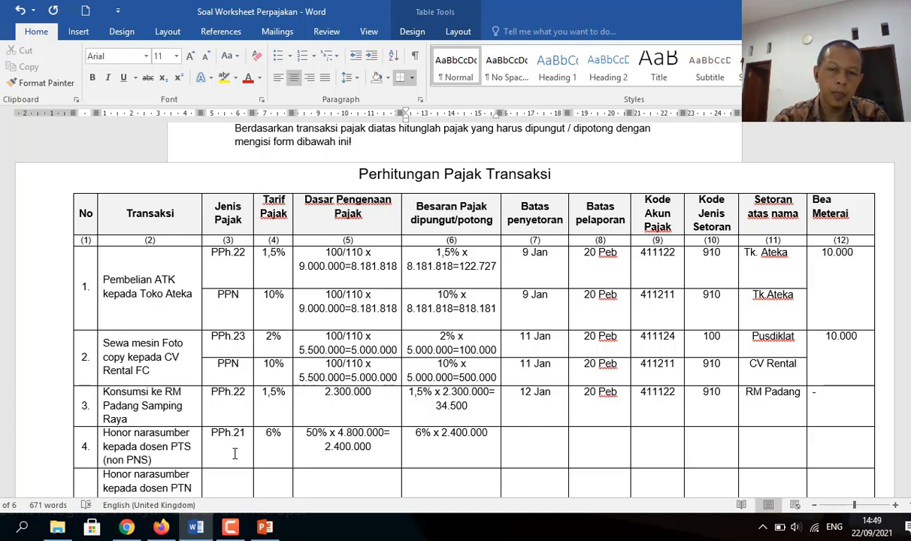
text(=)
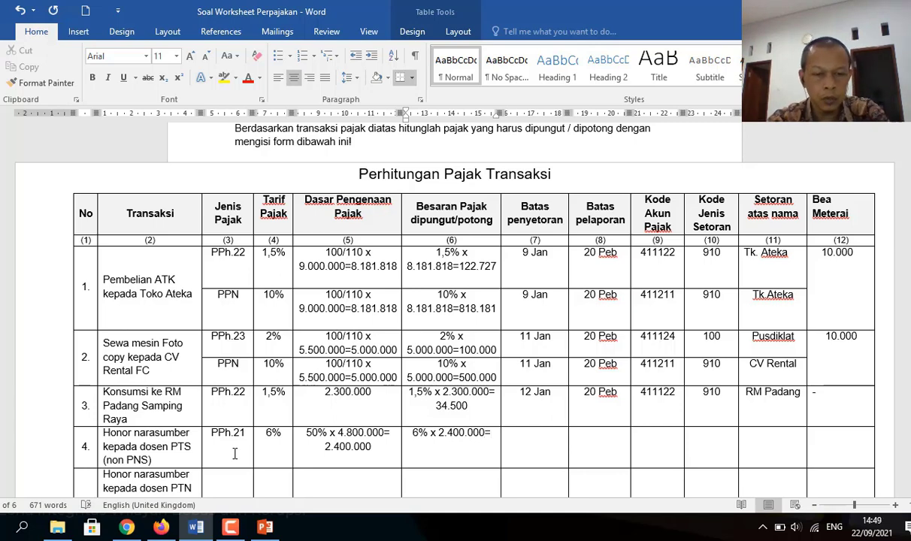
text(144)
text(.000)
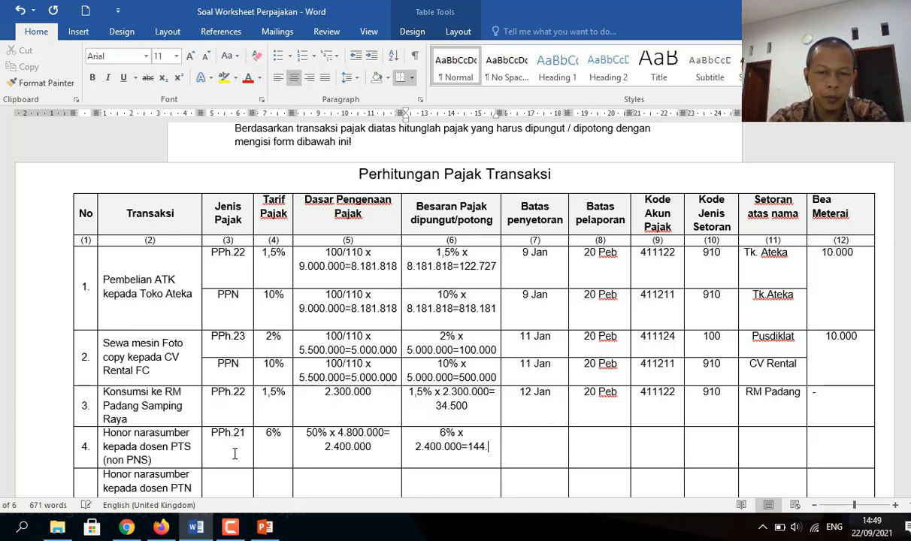
Enter row 4's deposit deadline as 18 Jan and its reporting deadline as 20 Peb
key(Tab)
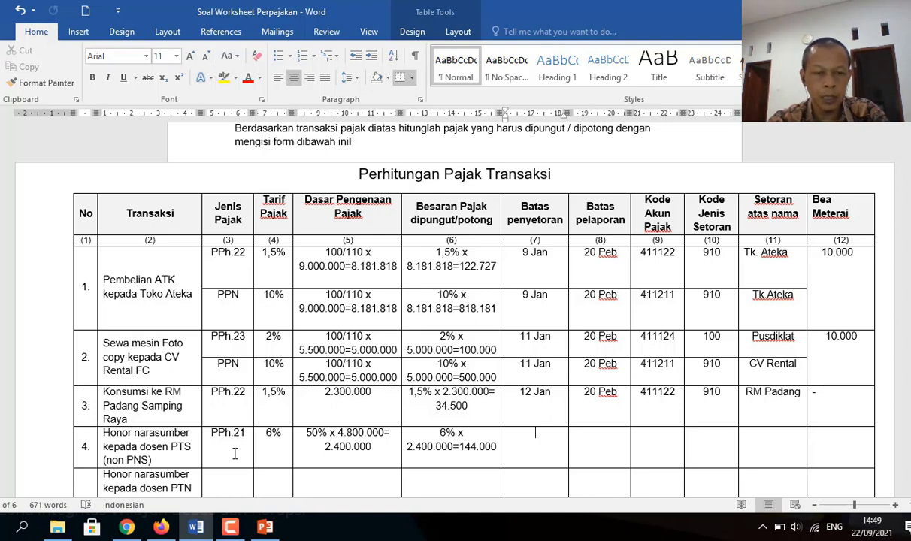
text(18 J)
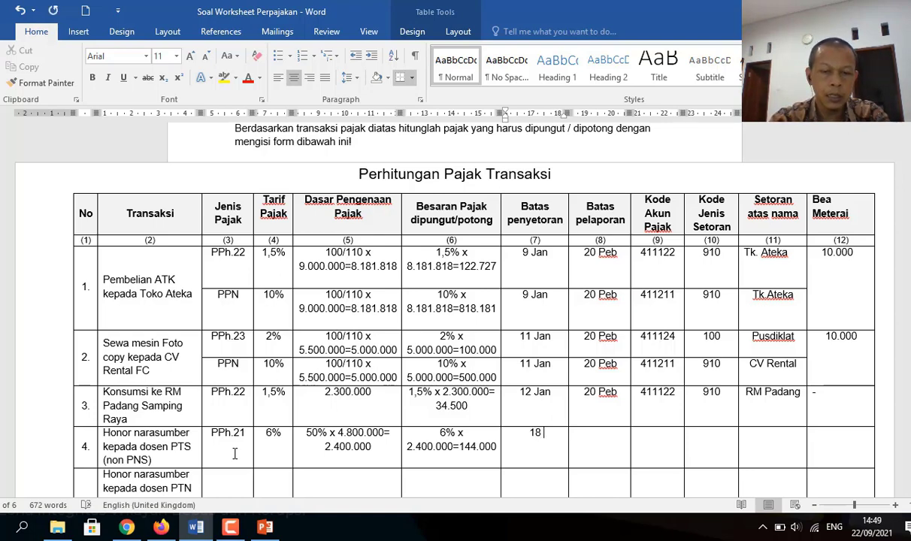
text(an)
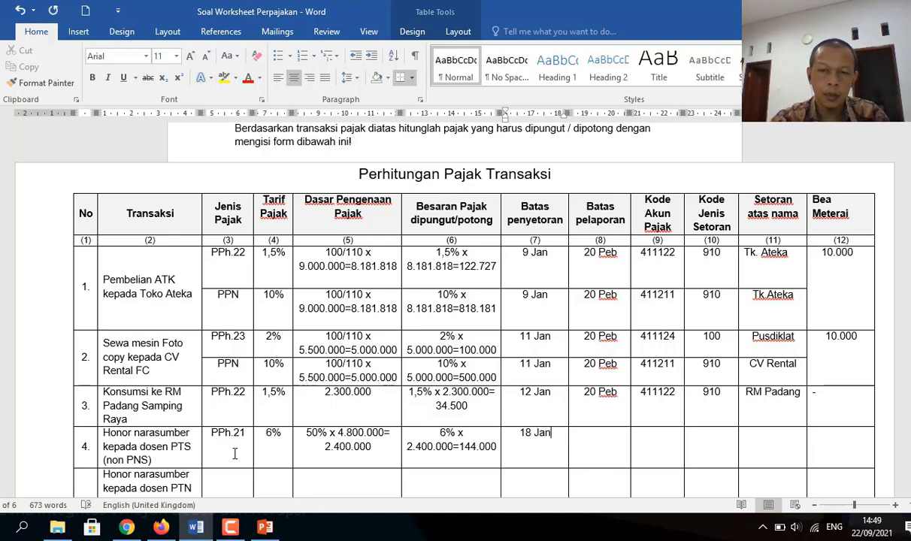
key(Tab)
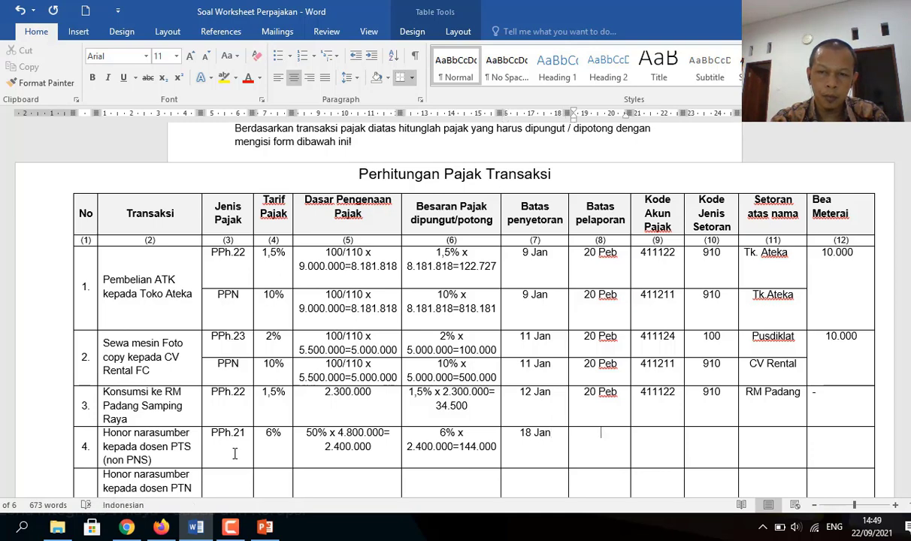
text(20 )
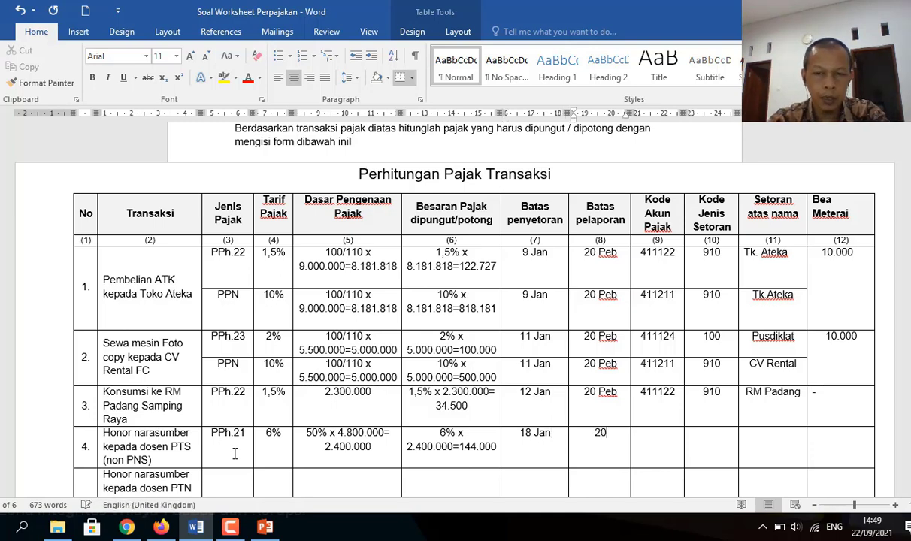
text(Peb)
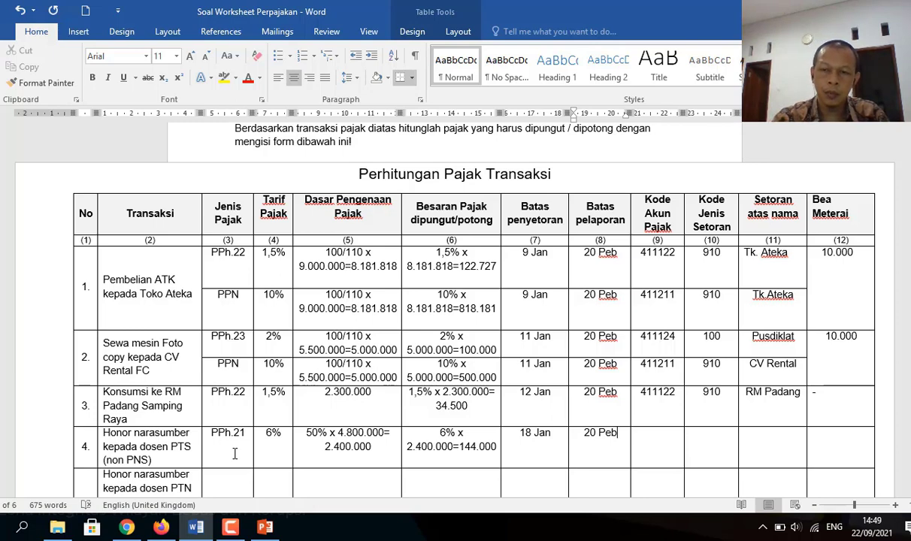
Enter tax account code 411121 and deposit type code 100 for the row 4 honorarium transaction
key(Tab)
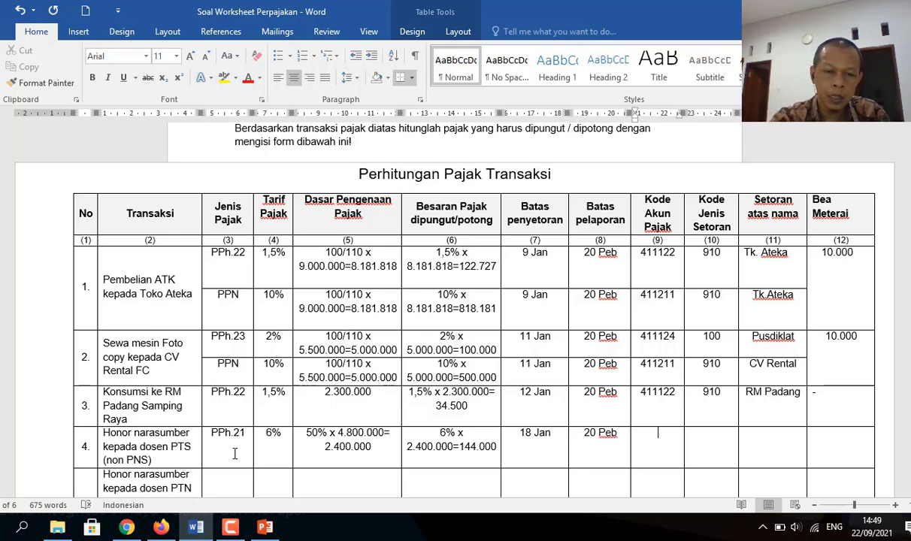
text(41)
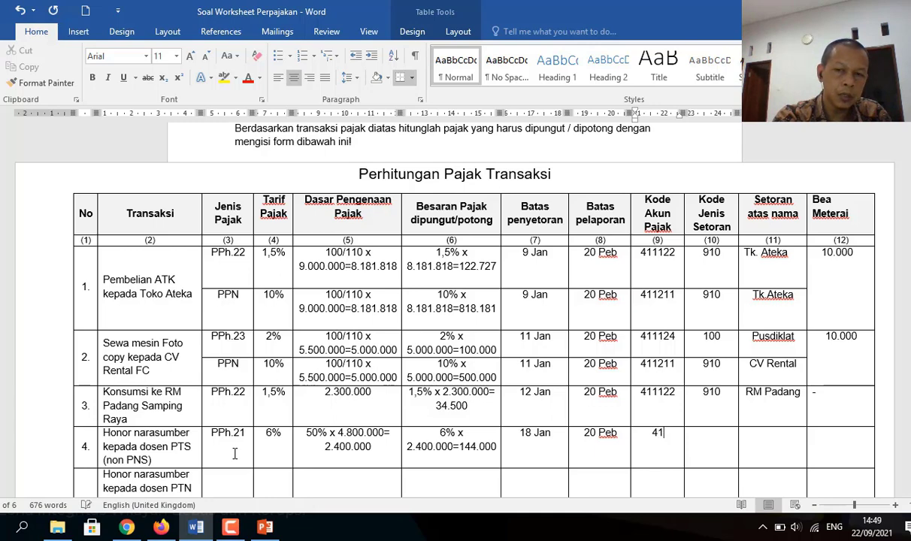
text(1121)
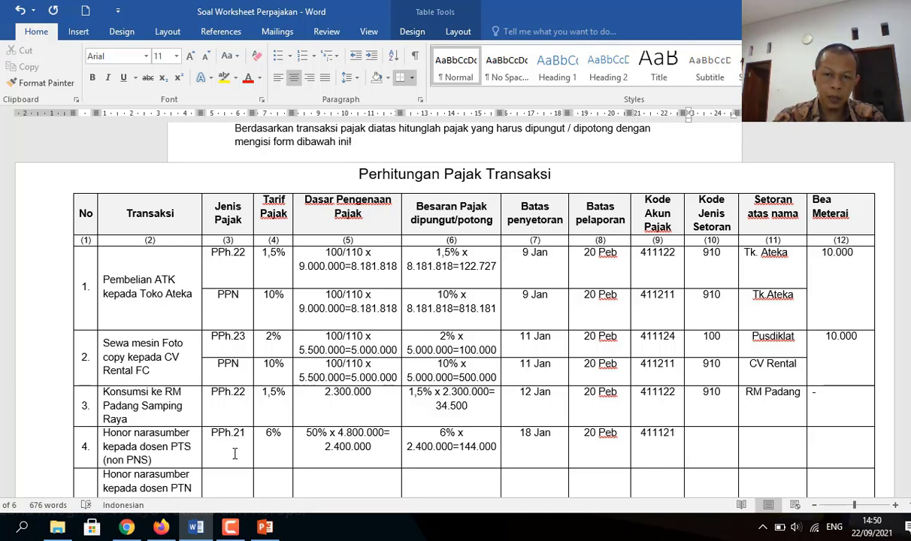
key(Tab)
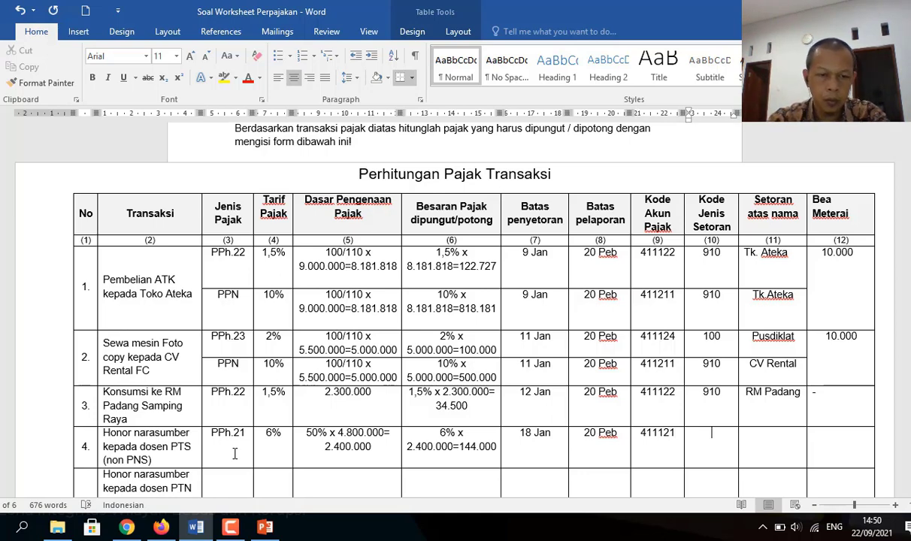
text(100)
Enter Pusdiklat as the party in whose name row 4's tax is deposited (Setoran atas nama)
key(Tab)
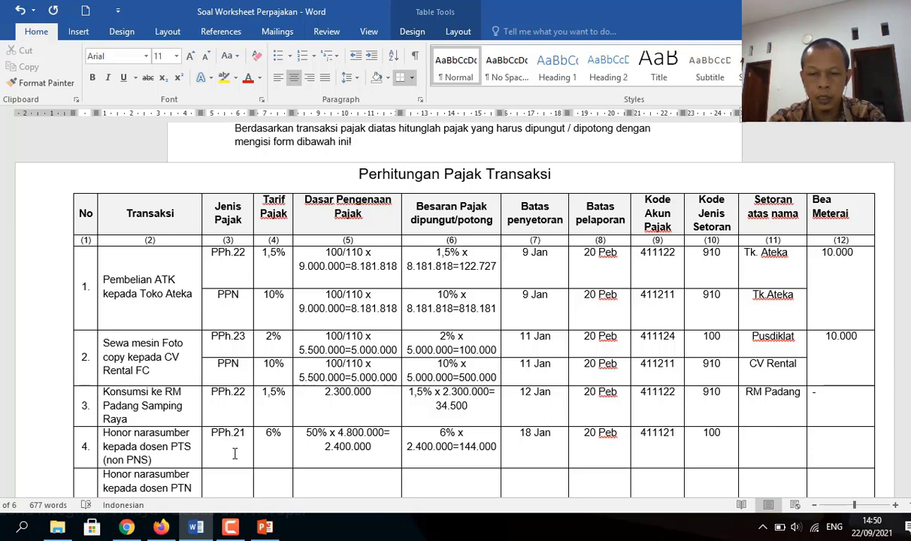
text(Pusdik)
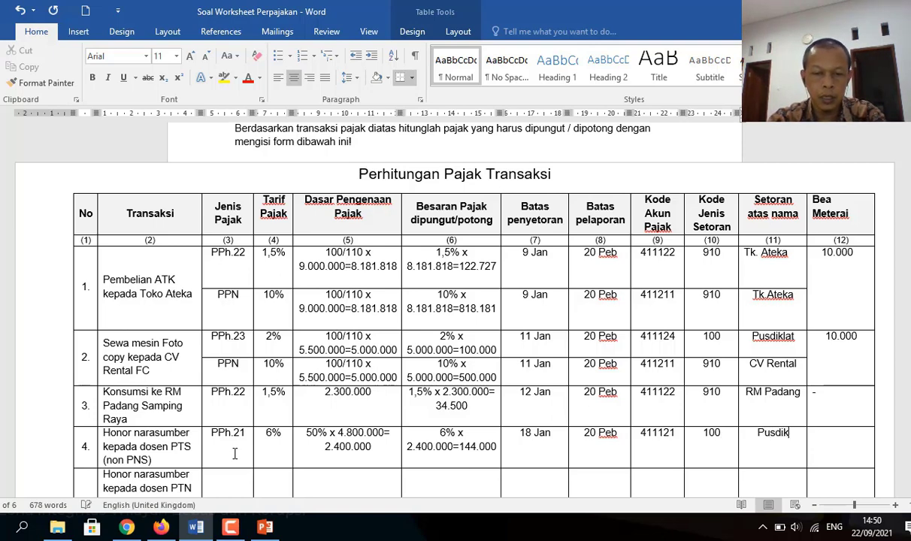
text(lat)
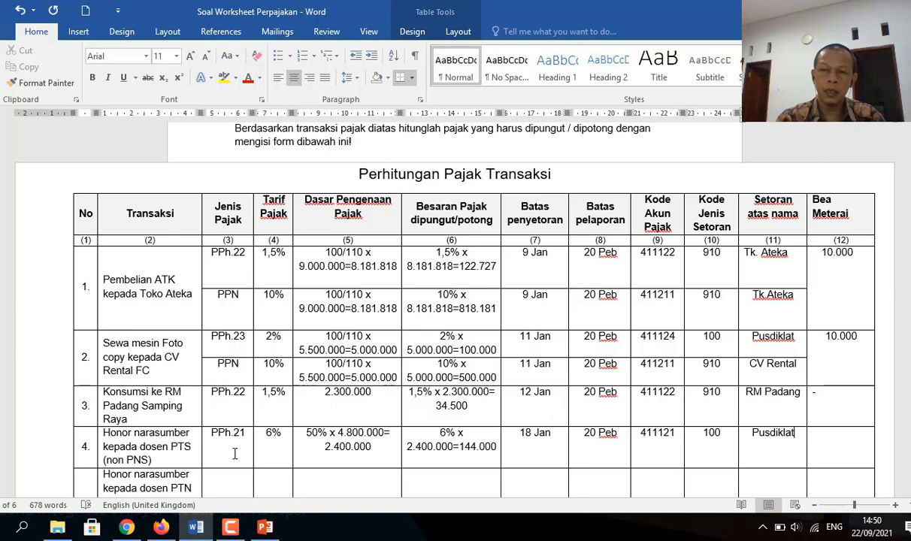
Fill row 4's stamp duty (Bea Meterai) cell with a dash
key(Tab)
text(-)
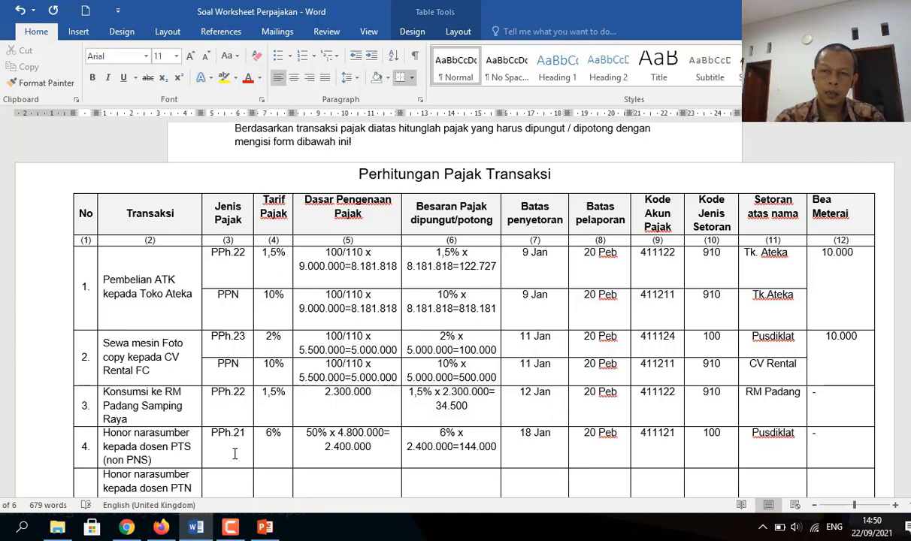
Enter tax type PPh.21, rate 5% and tax base 2.500.000 for the PTN (PNS) lecturer honorarium row
click(212, 458)
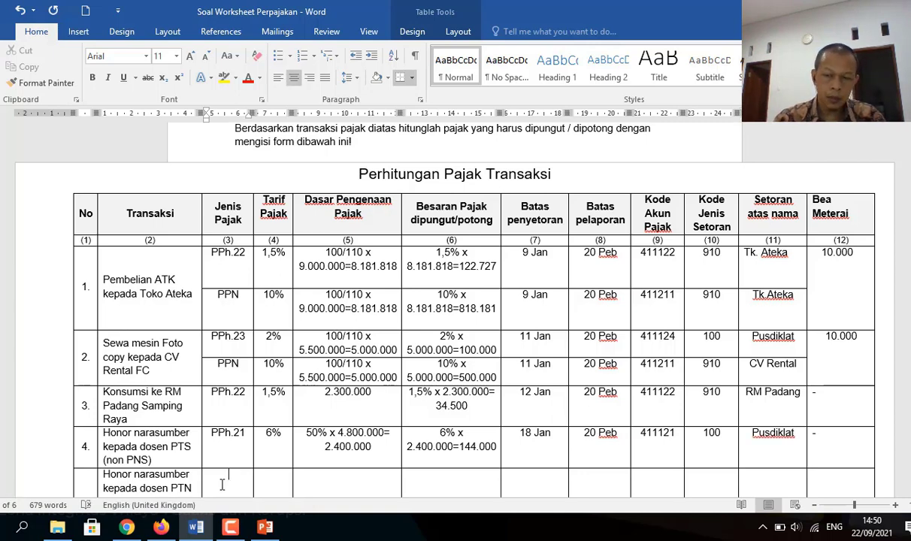
scroll(222, 485, down, 1)
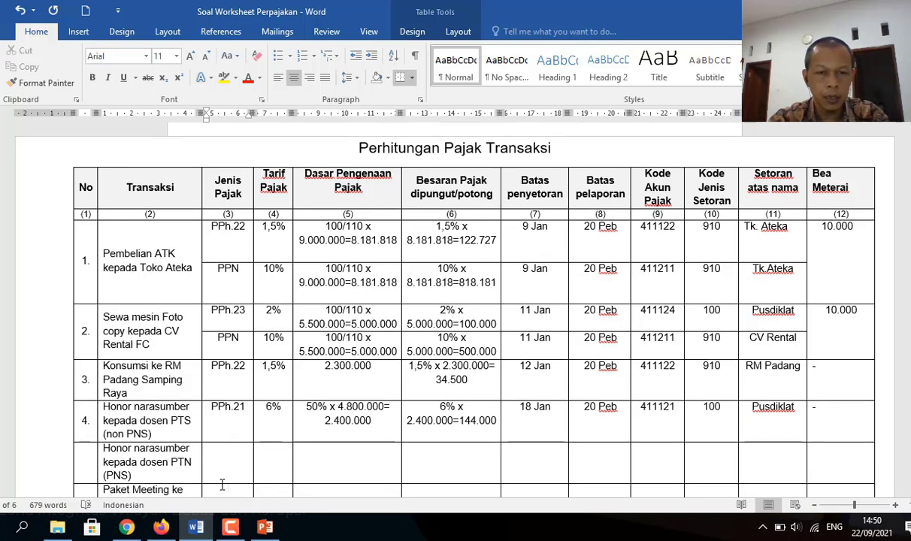
text(PPh.21)
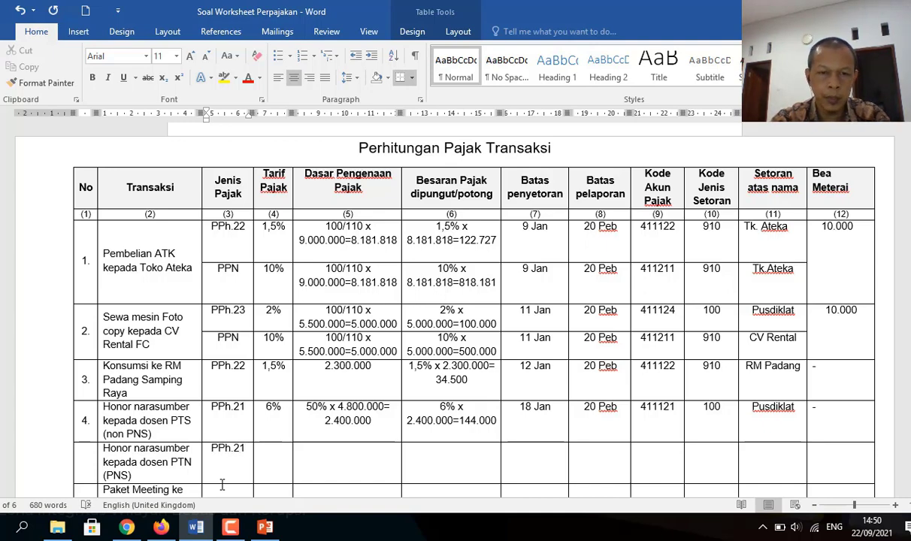
key(Tab)
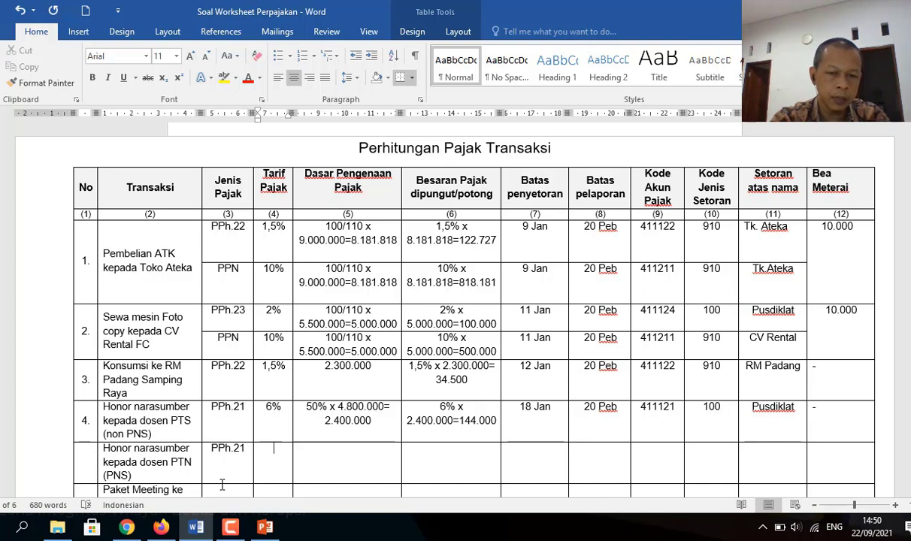
text(5%)
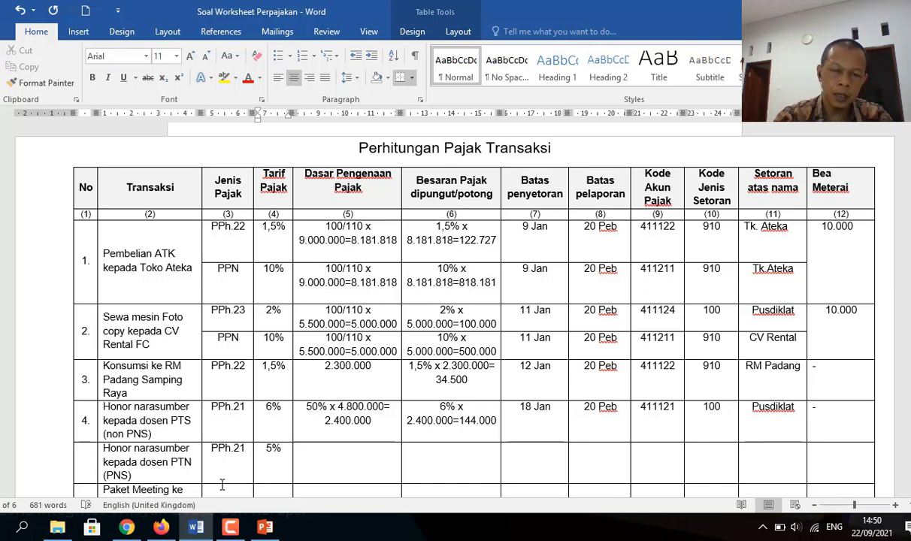
key(Tab)
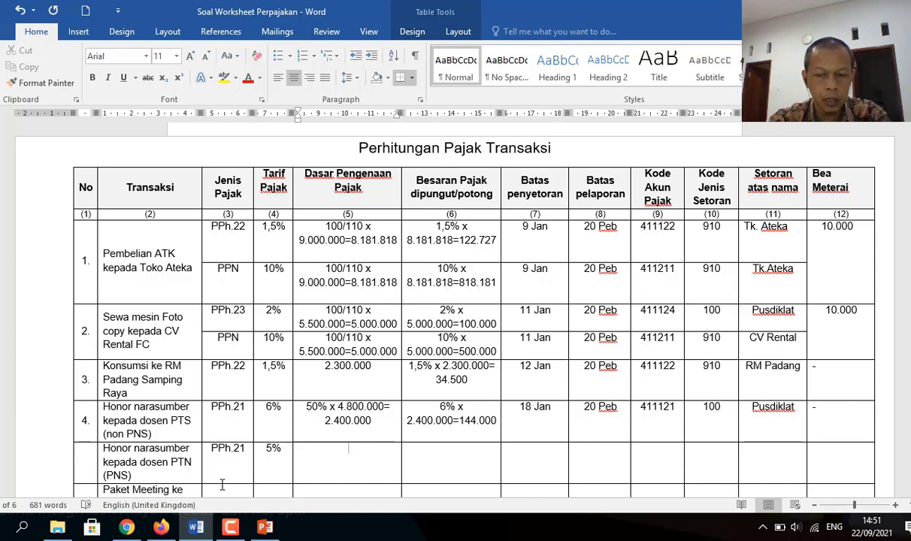
text(2.500.000)
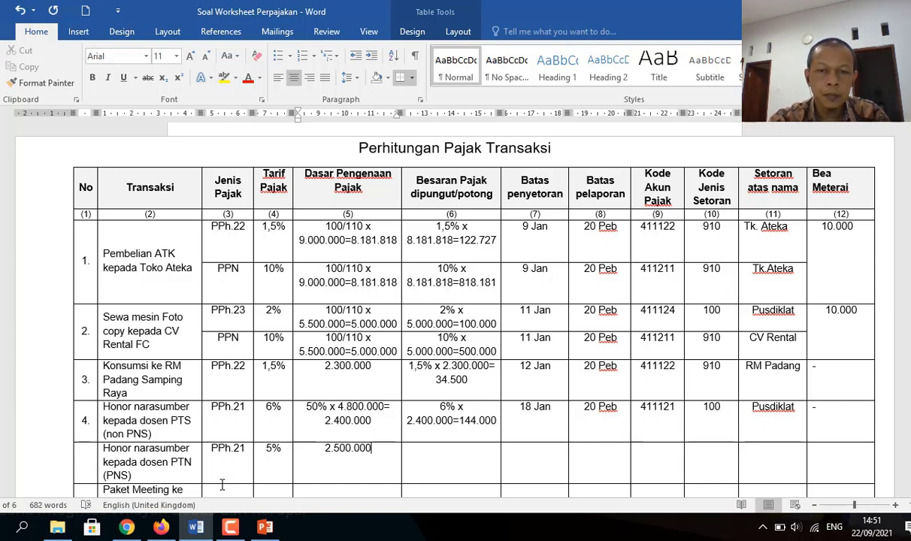
Fill in the PTN (PNS) honorarium row's withheld tax amount (Besaran Pajak) as "5% x 2.500.000= 125.000"
key(Tab)
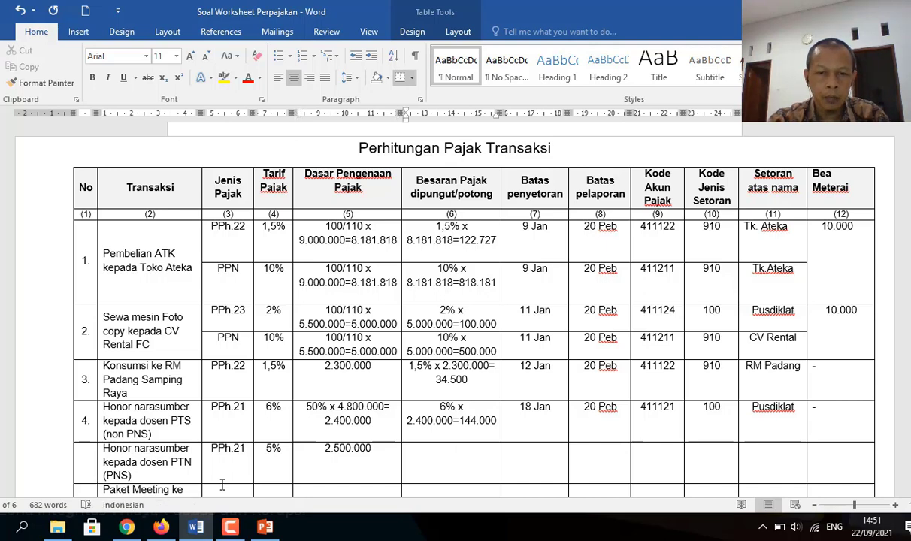
text(5%)
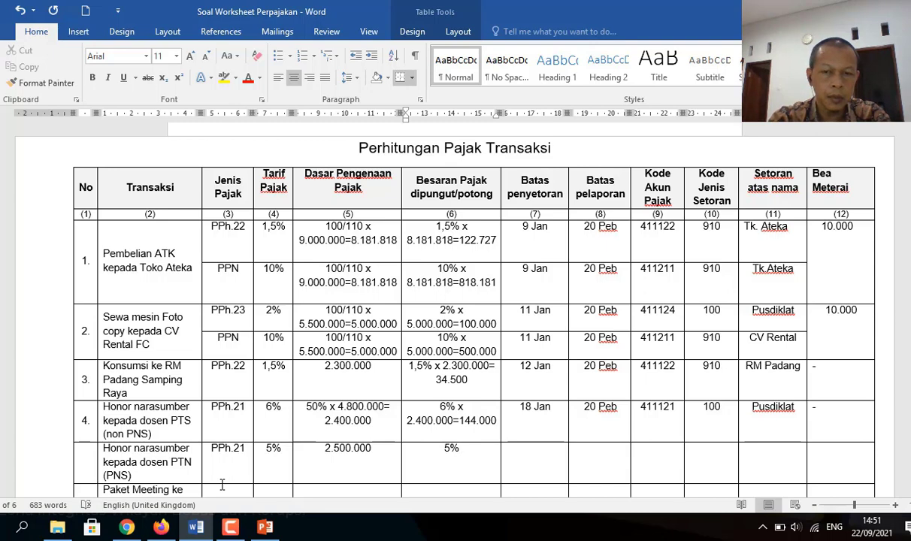
text( x )
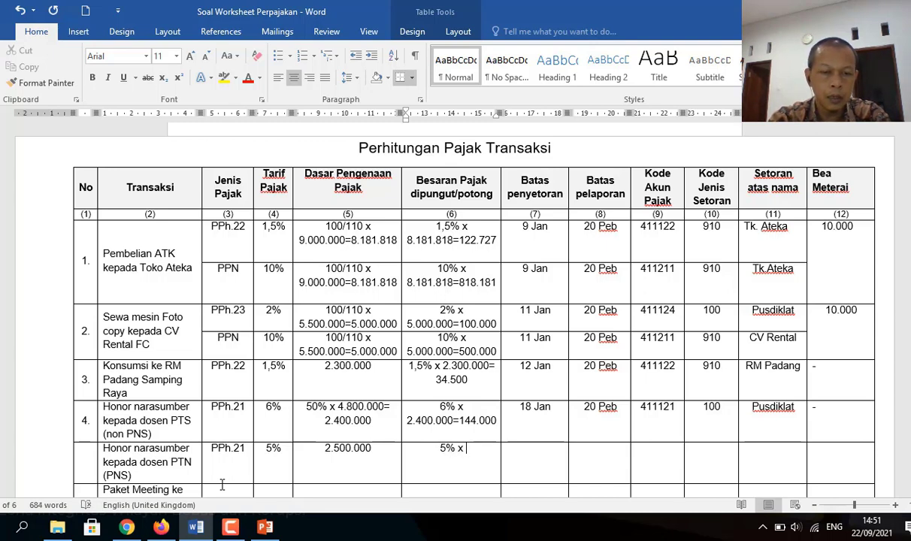
text(2.5)
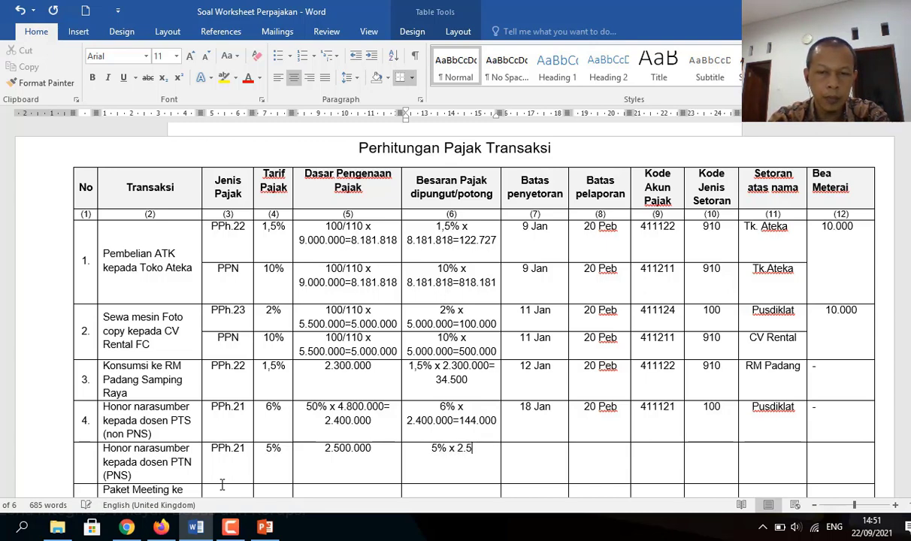
text(00.000)
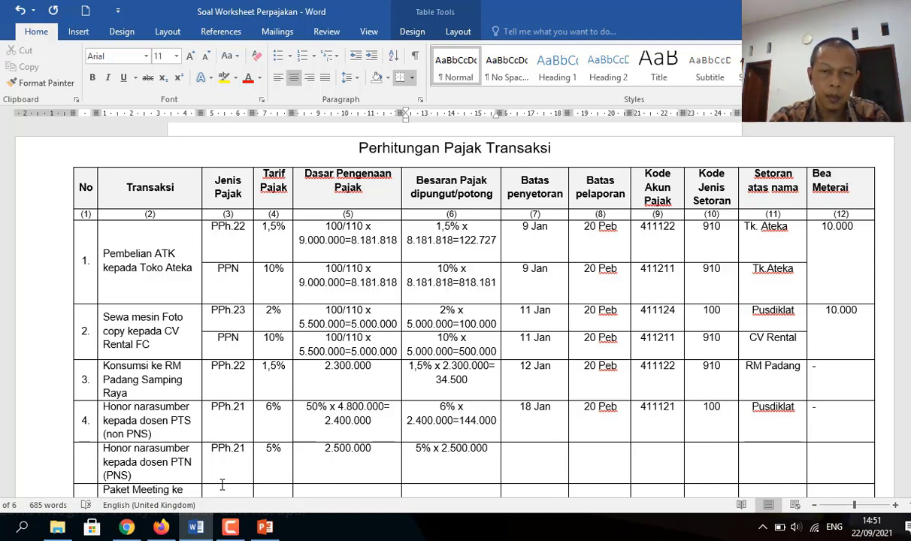
text(= 12)
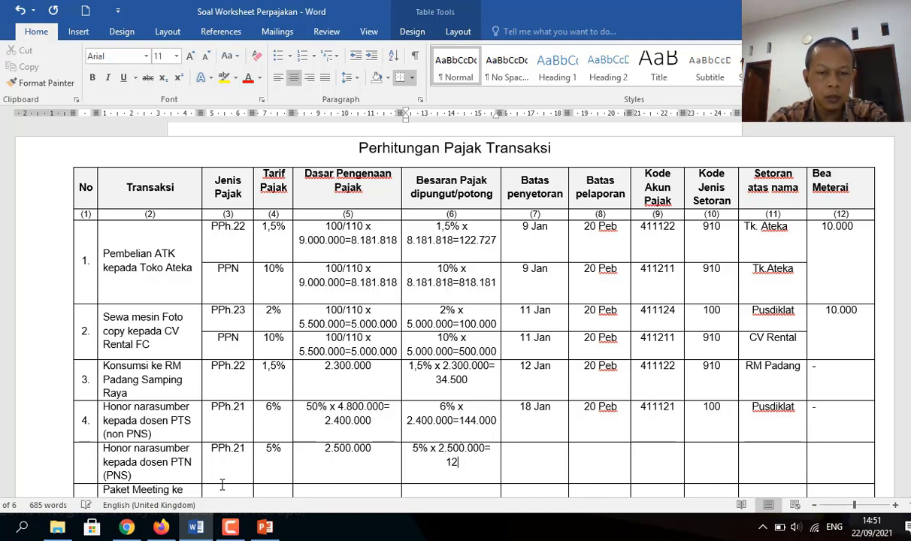
text(5.000)
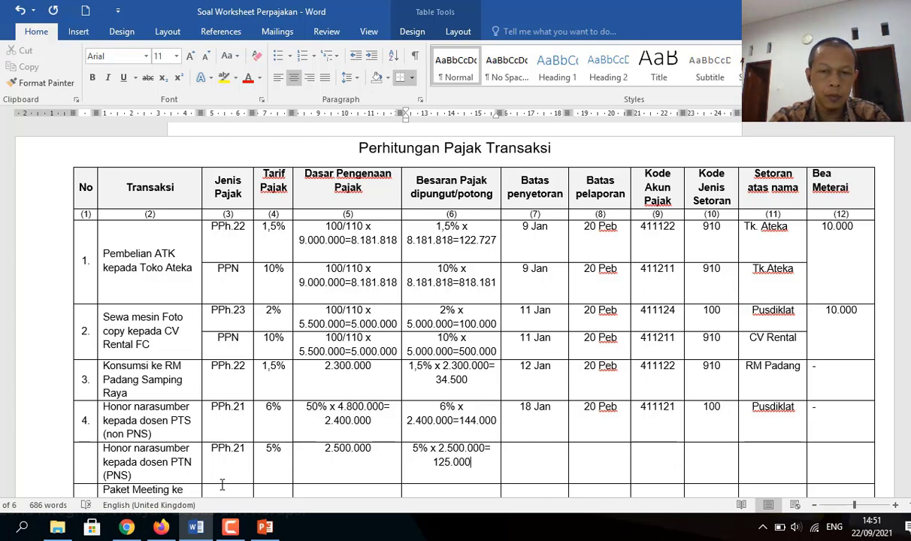
Enter the PTN (PNS) honorarium row's deposit deadline as 18 Jan and its reporting deadline as 20 Peb
key(Tab)
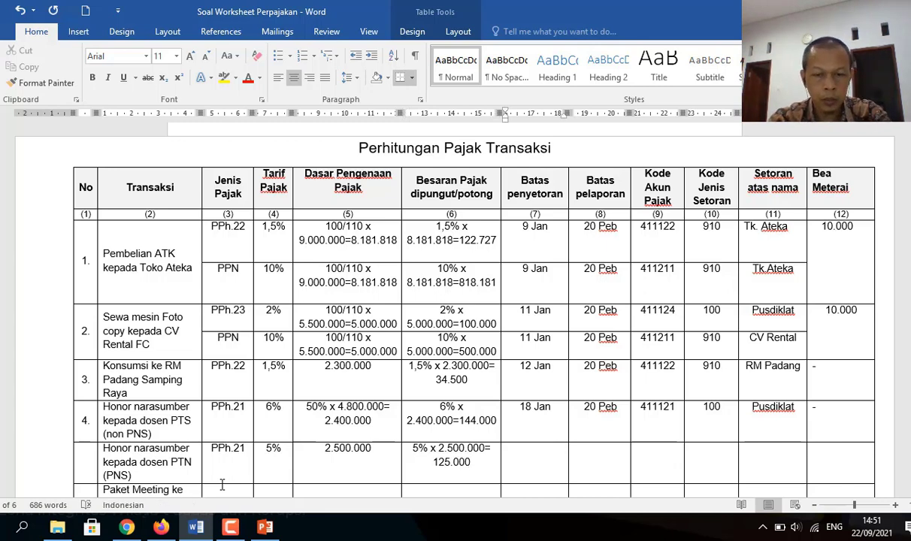
text(18 J)
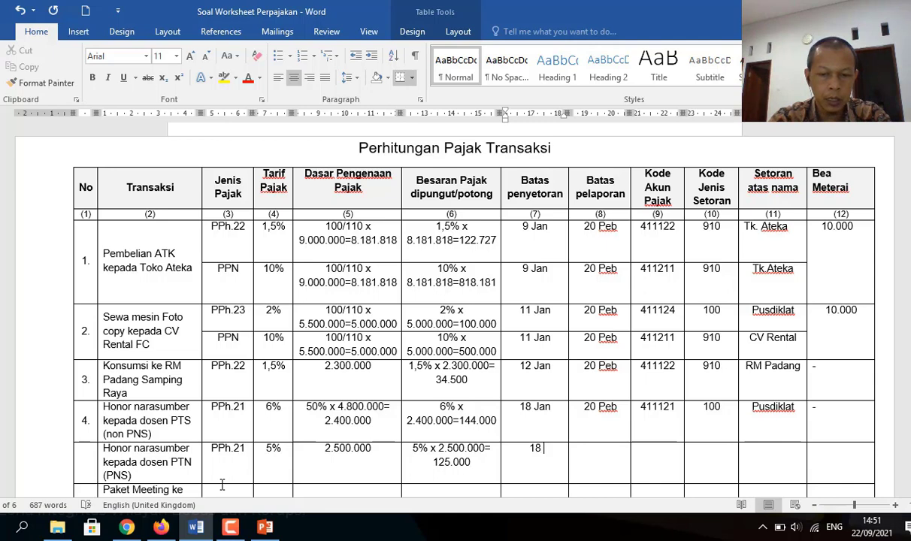
text(a)
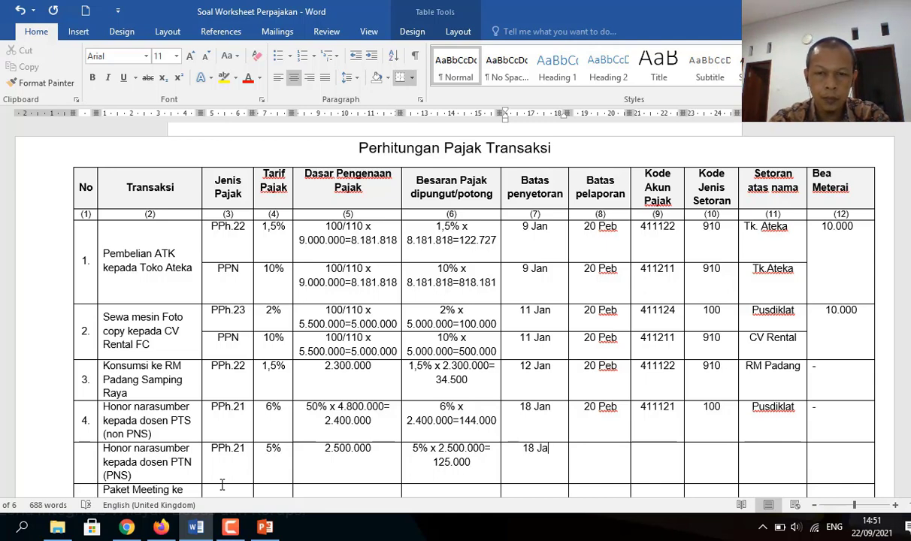
text(n)
key(Tab)
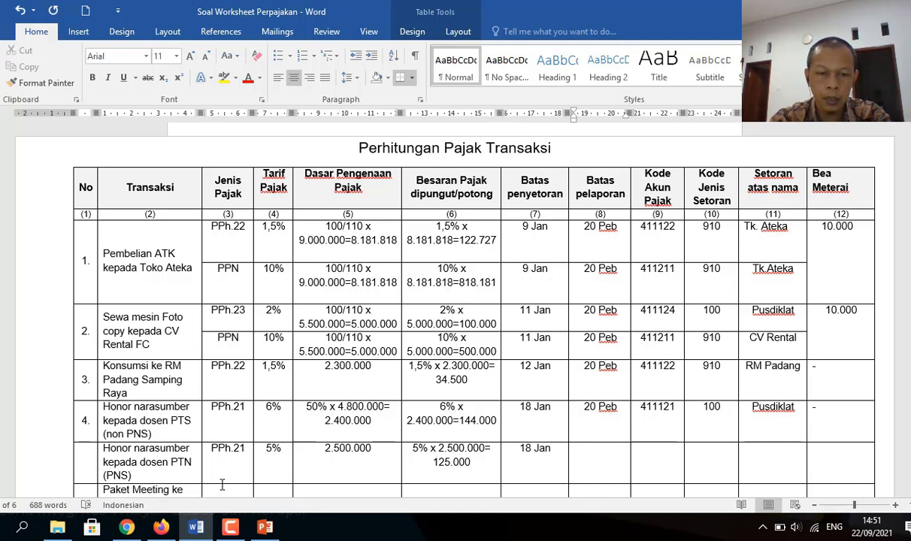
text(20)
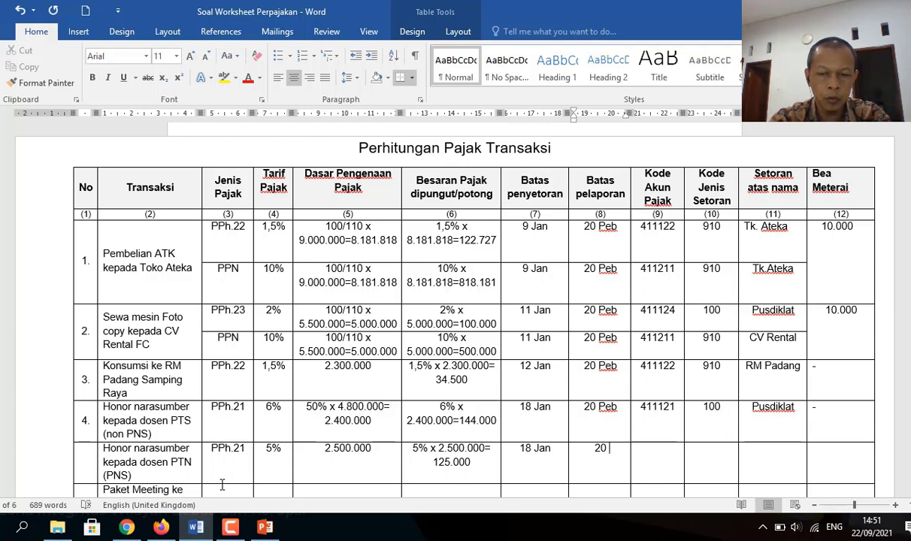
text( Peb)
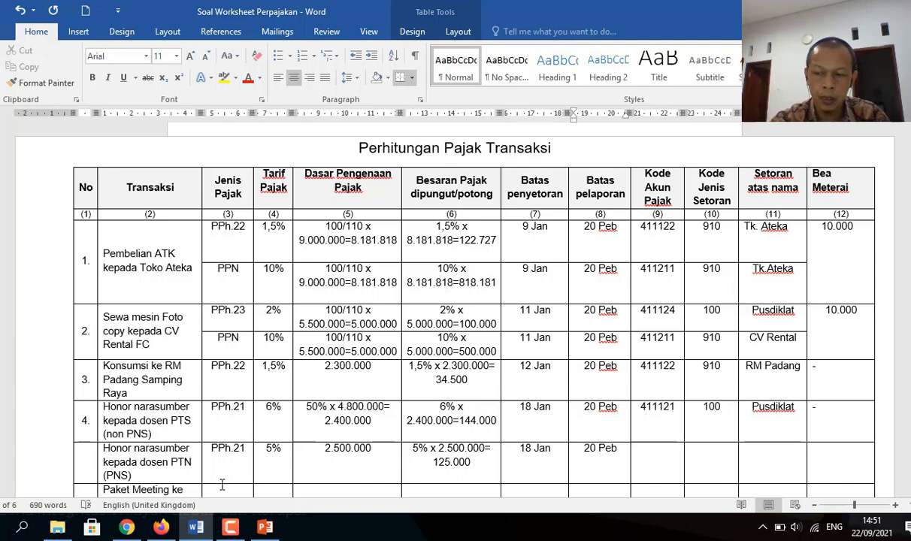
Enter tax account code 411121 and deposit type code 402 for the PTN (PNS) honorarium row
key(Tab)
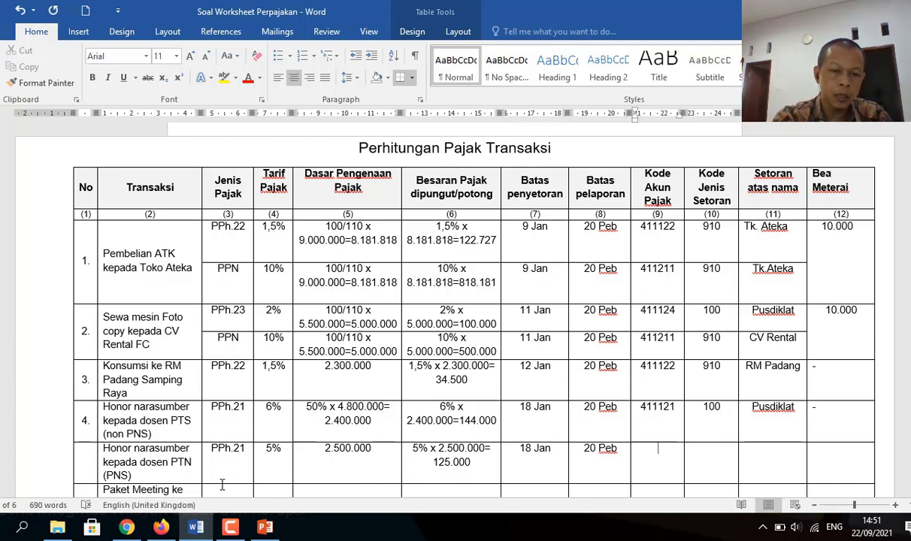
text(4111)
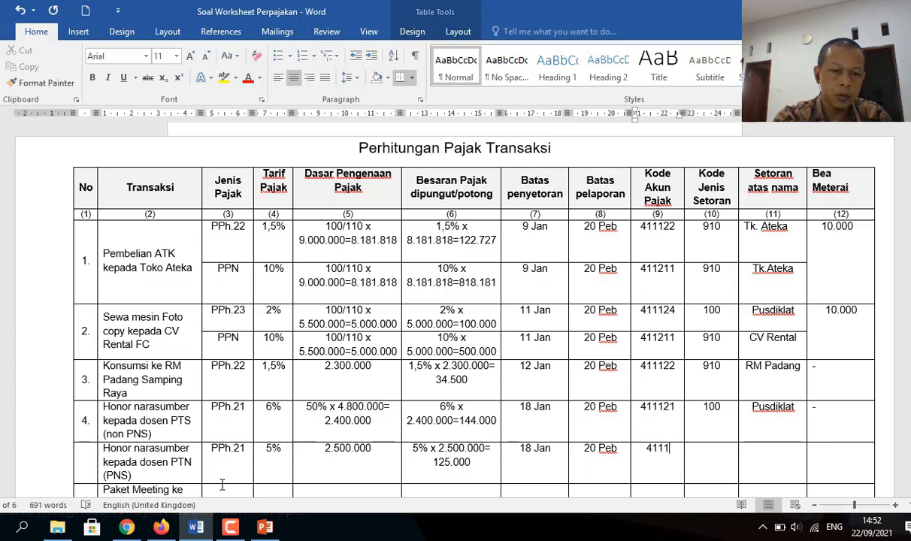
text(21)
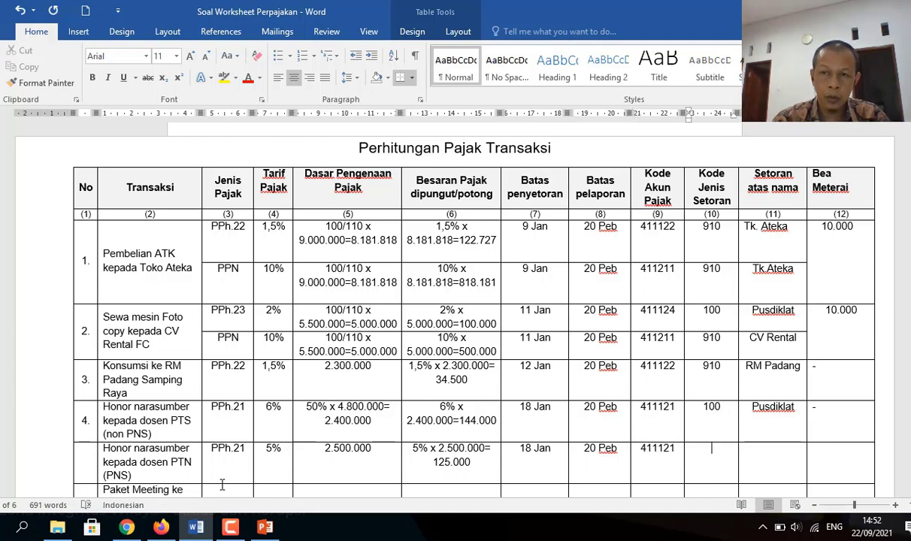
key(Tab)
text(4)
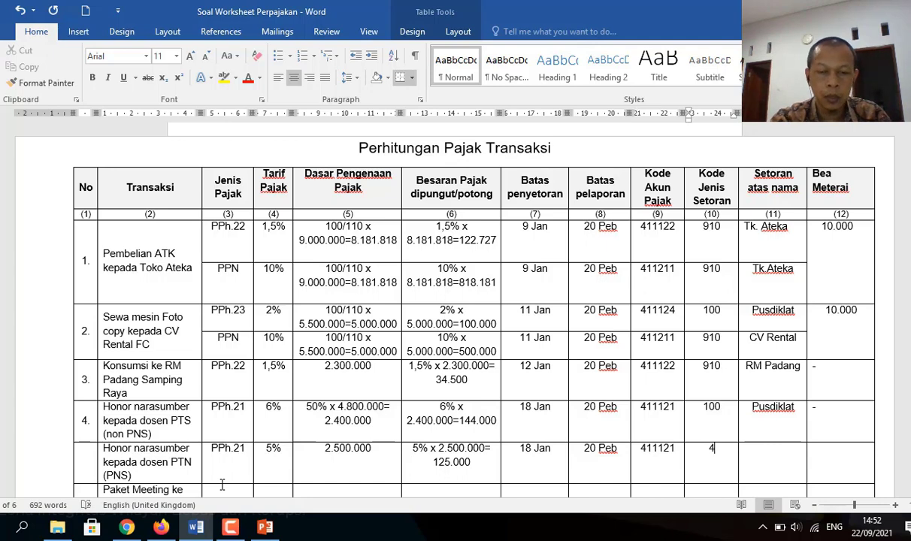
text(02)
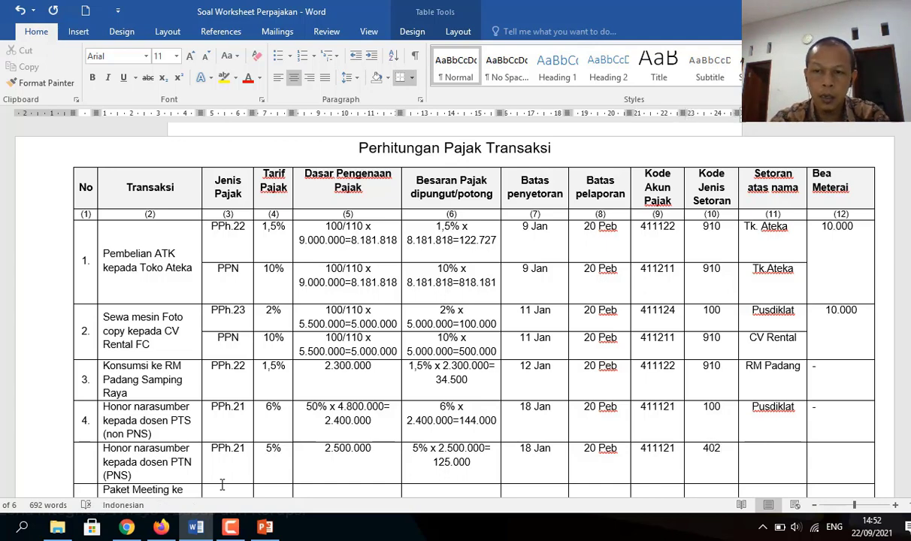
Enter Pusdiklat as the PTN (PNS) honorarium row's Setoran atas nama and a dash for its Bea Meterai
text(P)
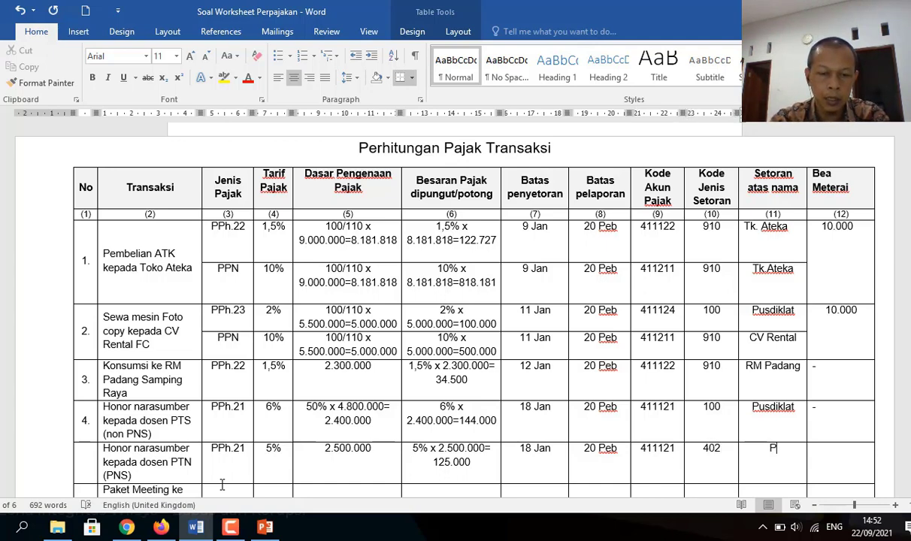
text(usdiklat)
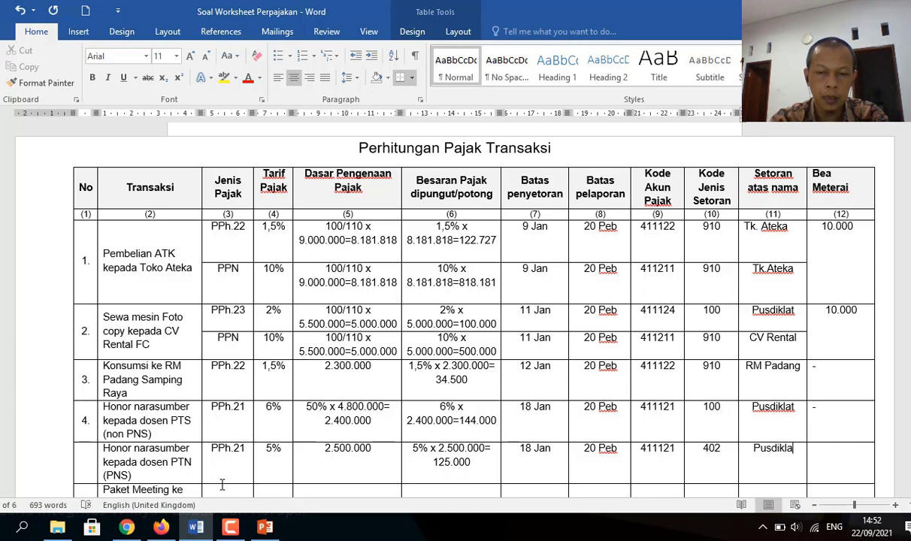
click(816, 453)
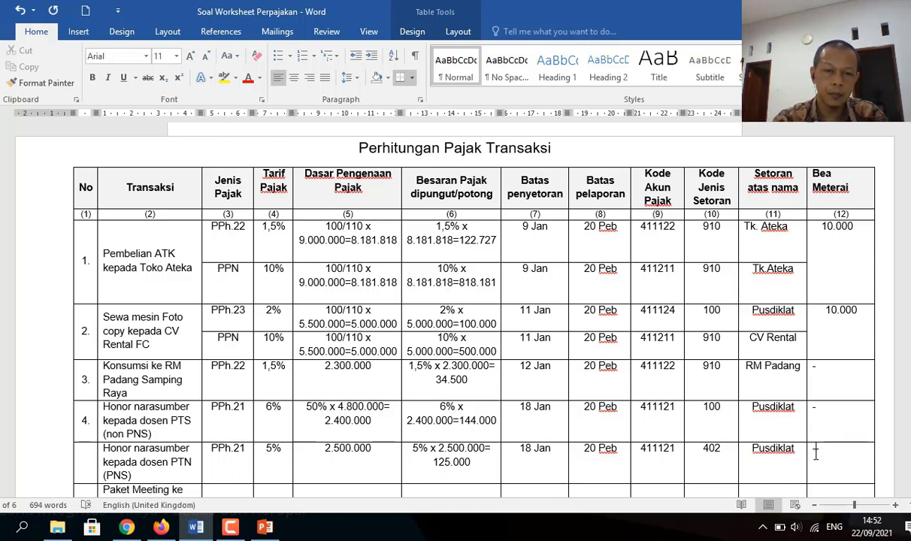
text(-)
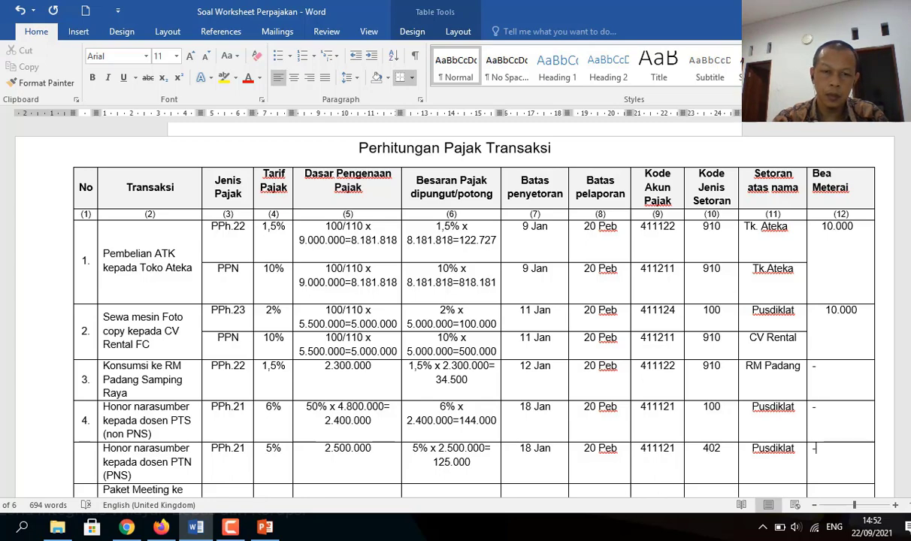
Enter PPh.23 as the tax type (Jenis Pajak) for the Paket Meeting ke Park Hotel transaction
scroll(469, 473, down, 2)
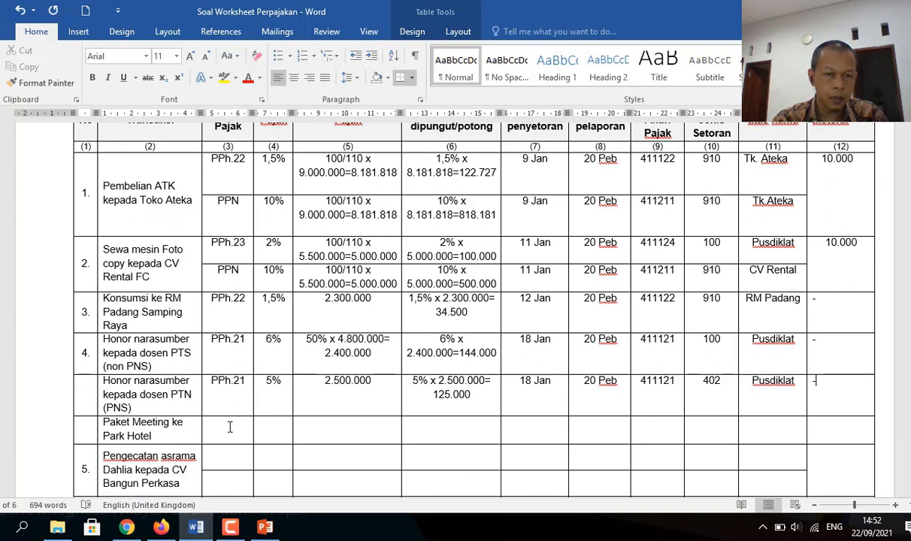
click(230, 427)
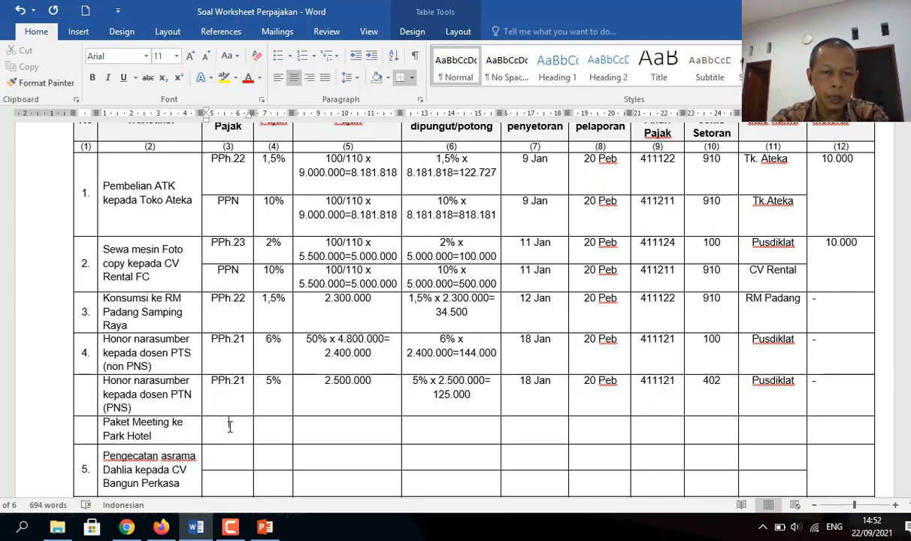
click(230, 426)
text(PP)
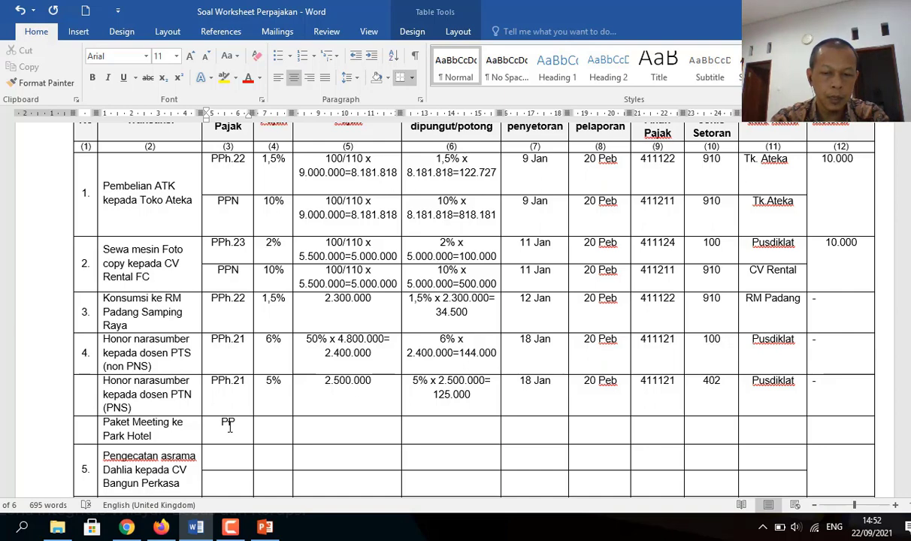
text(h.23)
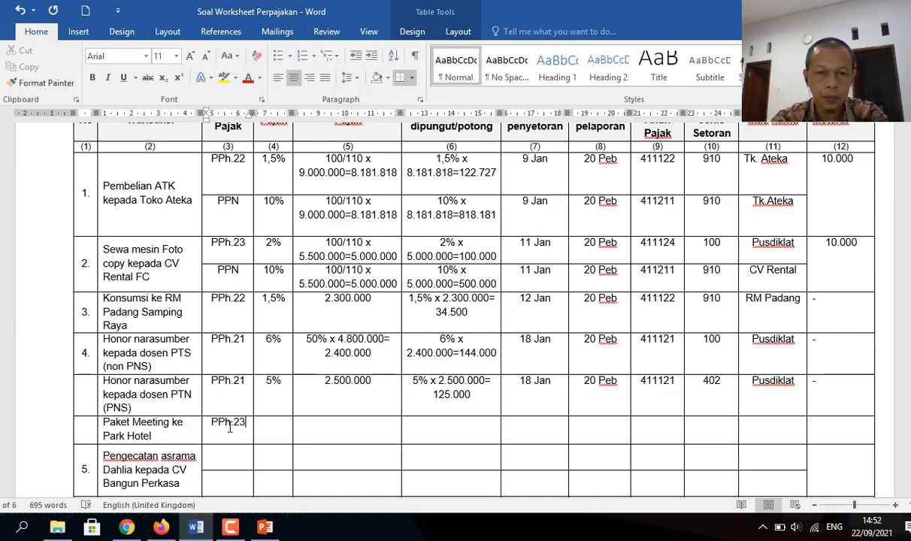
key(Tab)
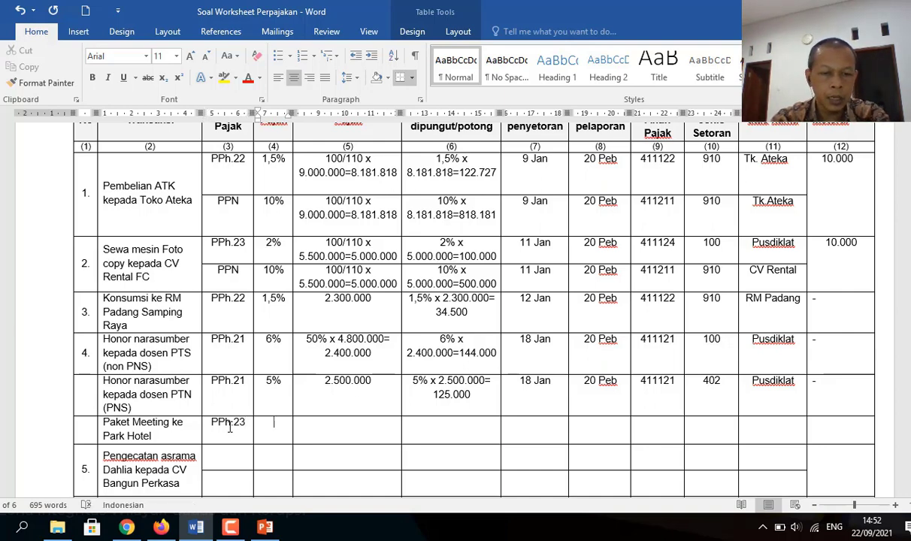
Enter a 2% tax rate and a tax base of 8.000.000 for the Paket Meeting ke Park Hotel row
text(2%)
key(Tab)
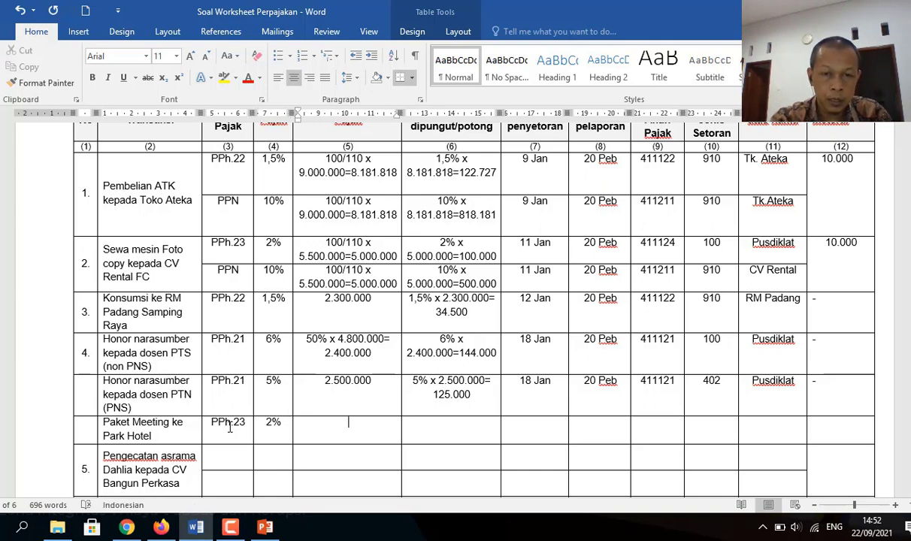
text(8)
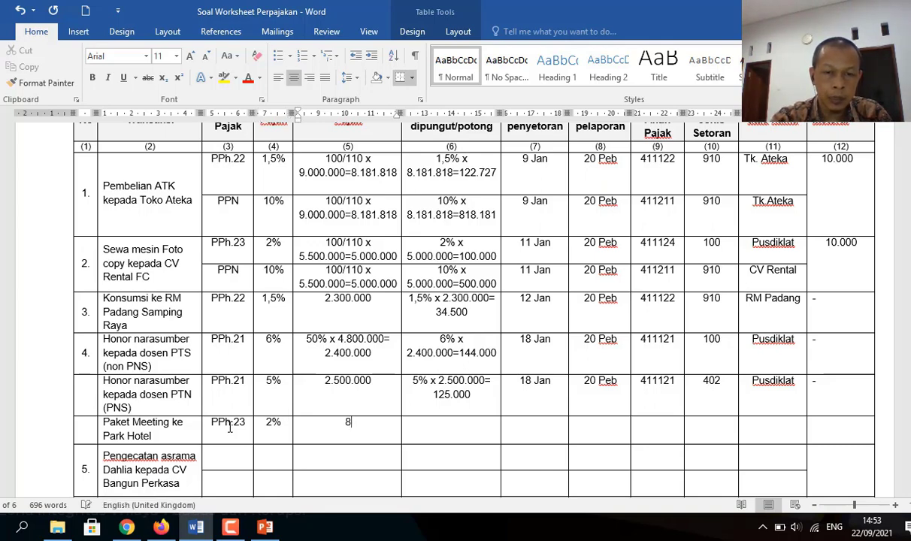
text(.00)
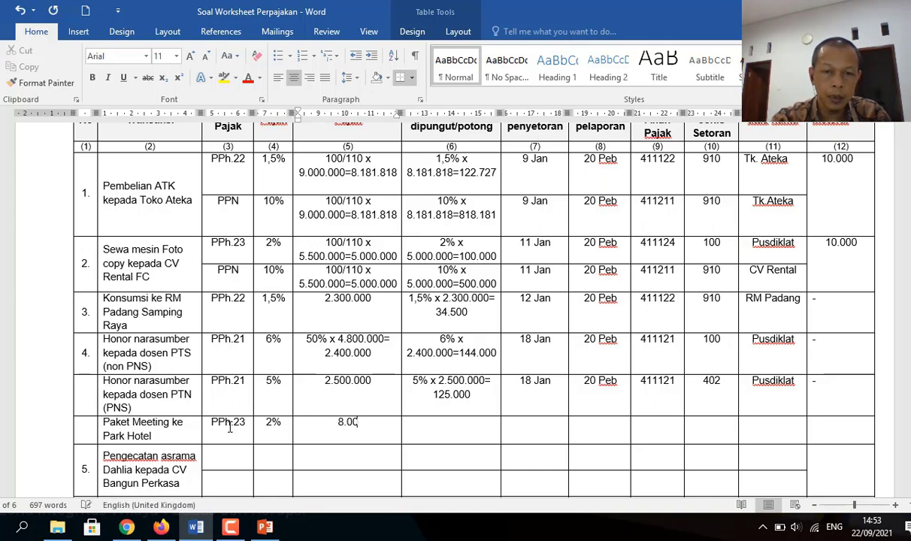
text(0.000)
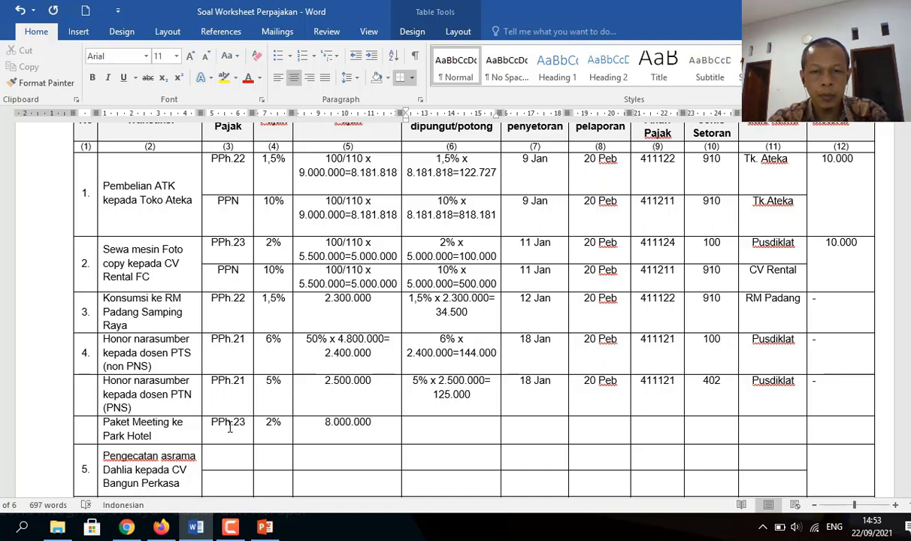
key(Tab)
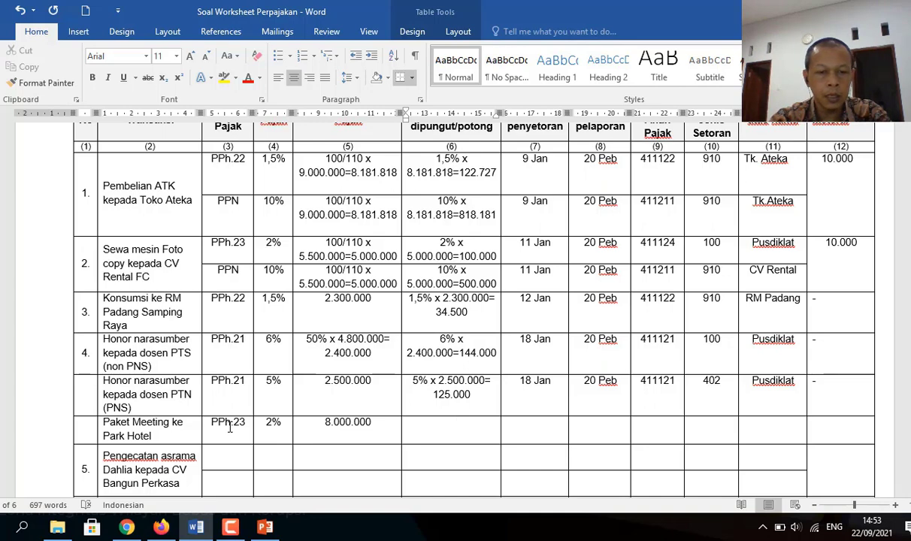
Enter the Park Hotel row's withheld tax calculation as 2% x 8.000.000 = 160.000
text(2)
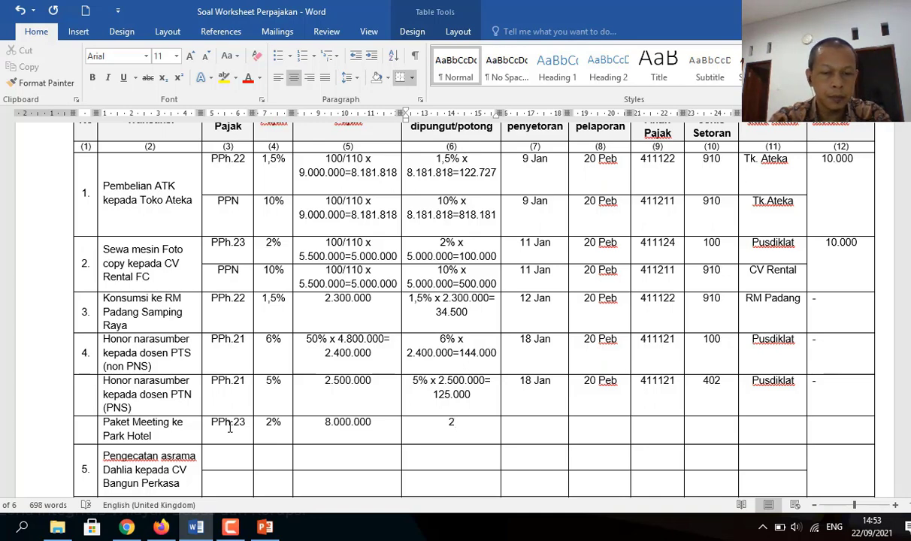
text(% x )
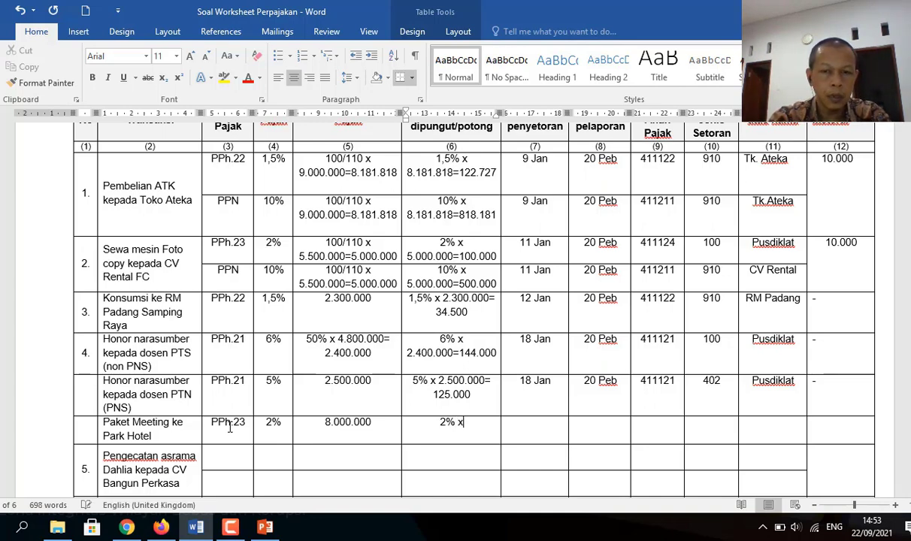
text(8.)
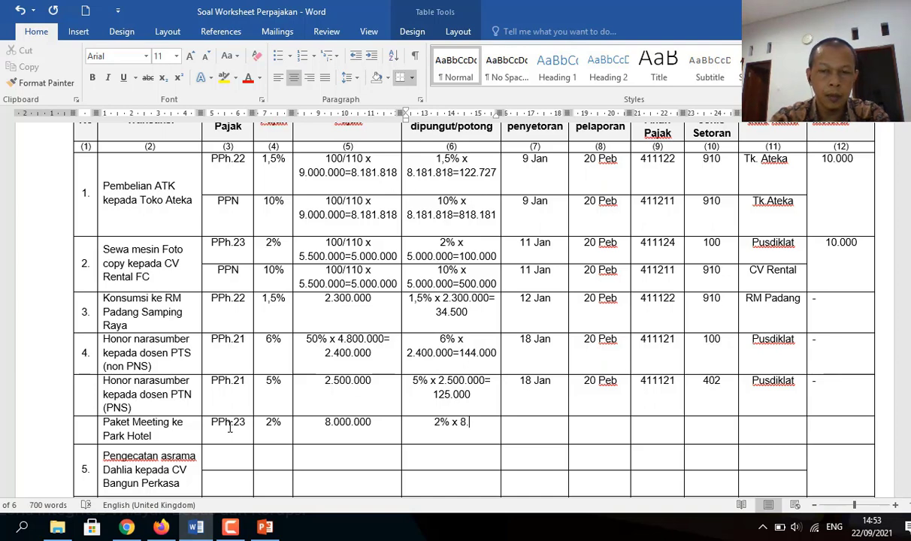
text(000.000)
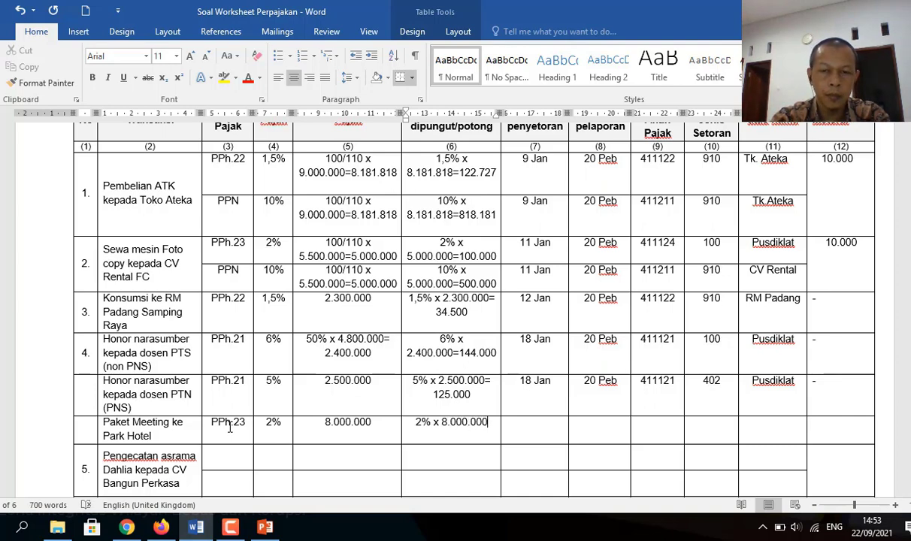
text( =)
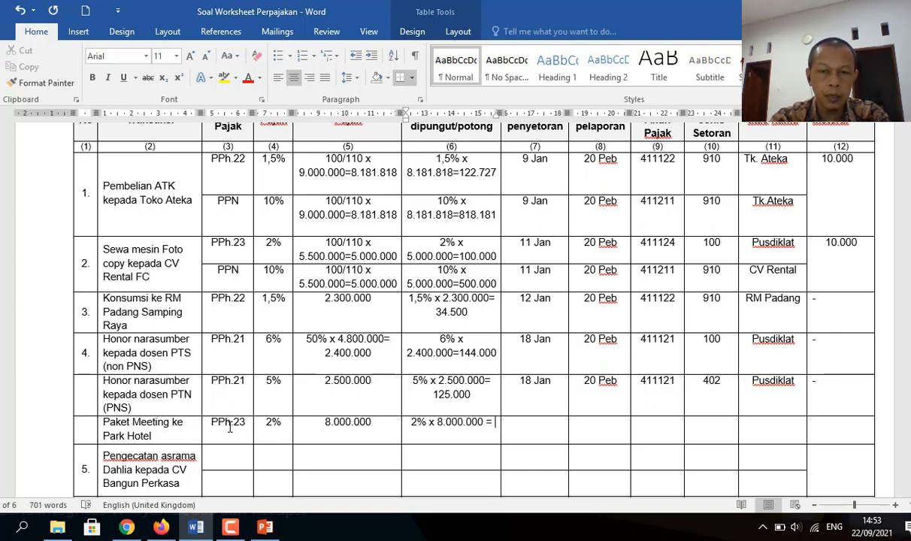
text( 16)
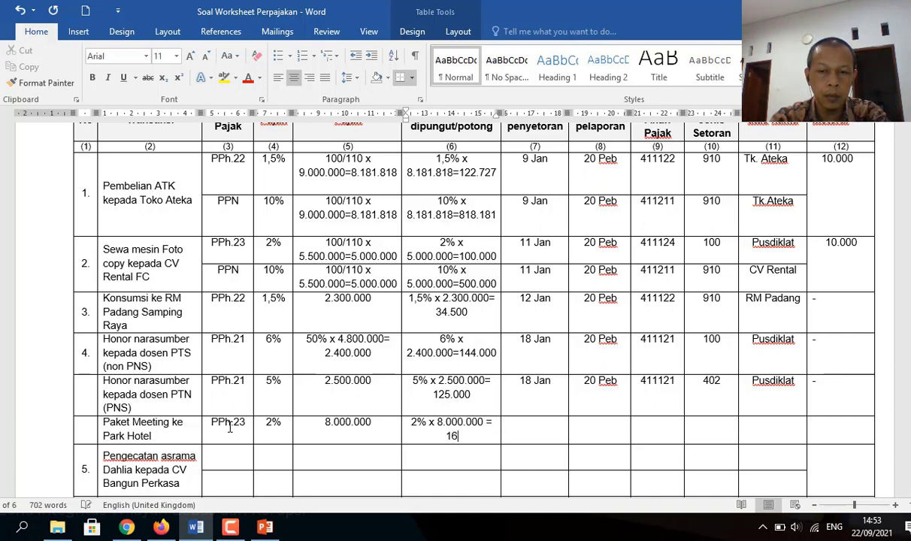
text(0.000)
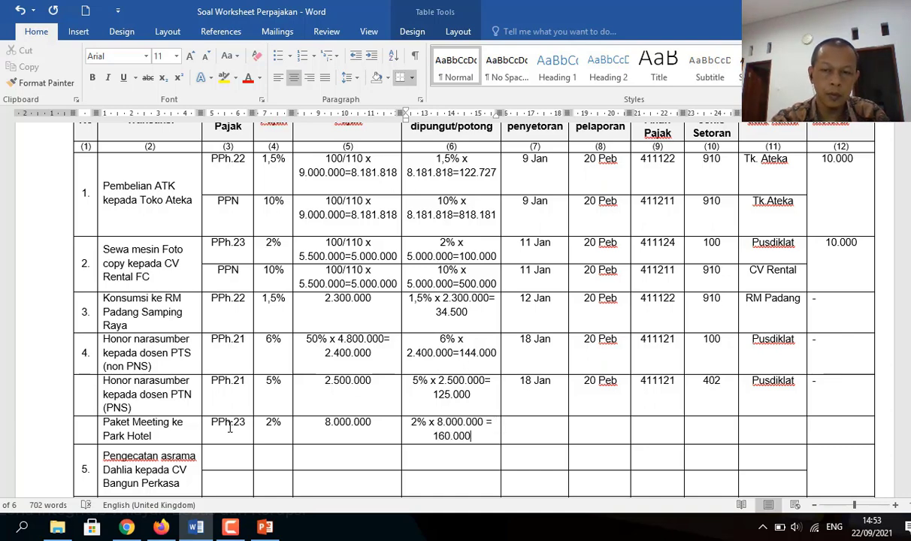
key(Tab)
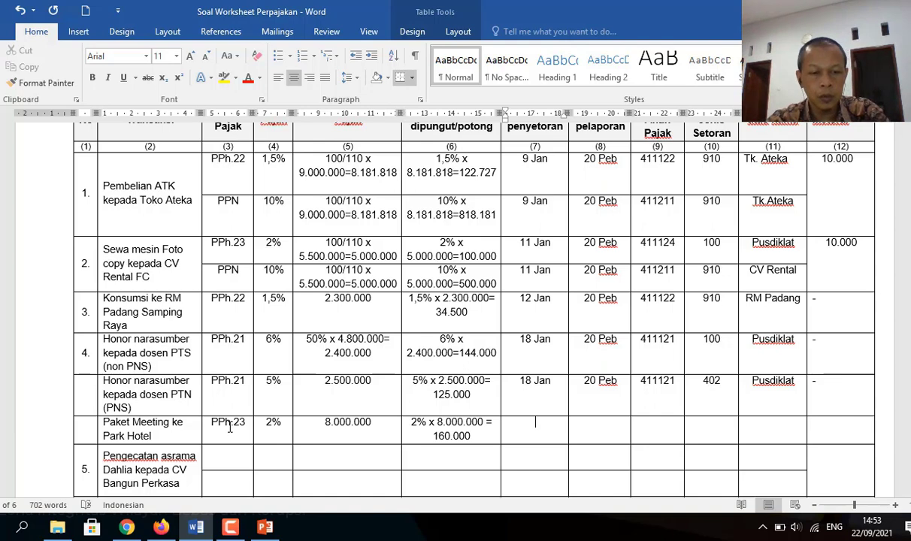
Enter the Park Hotel row's deposit deadline as 18 Jan and its reporting deadline as 20 Peb
text(18 )
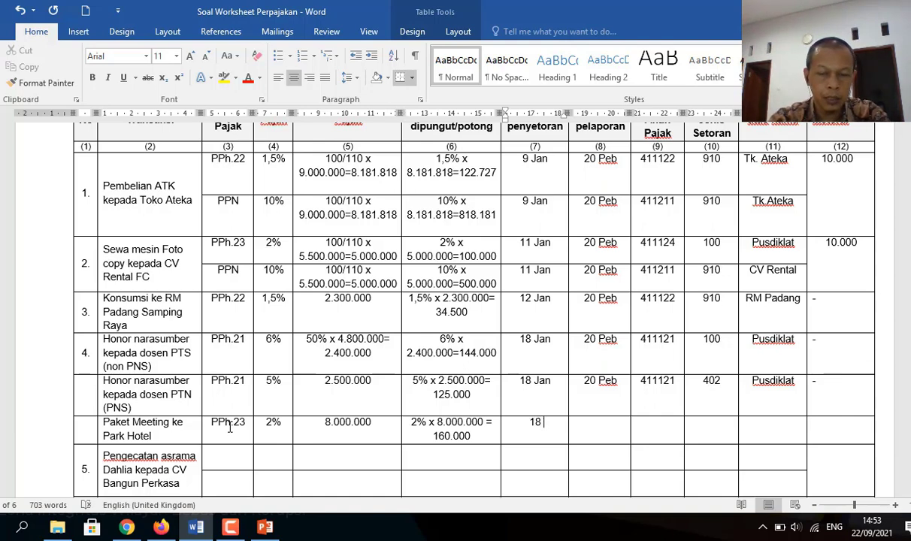
text(Jan)
key(Tab)
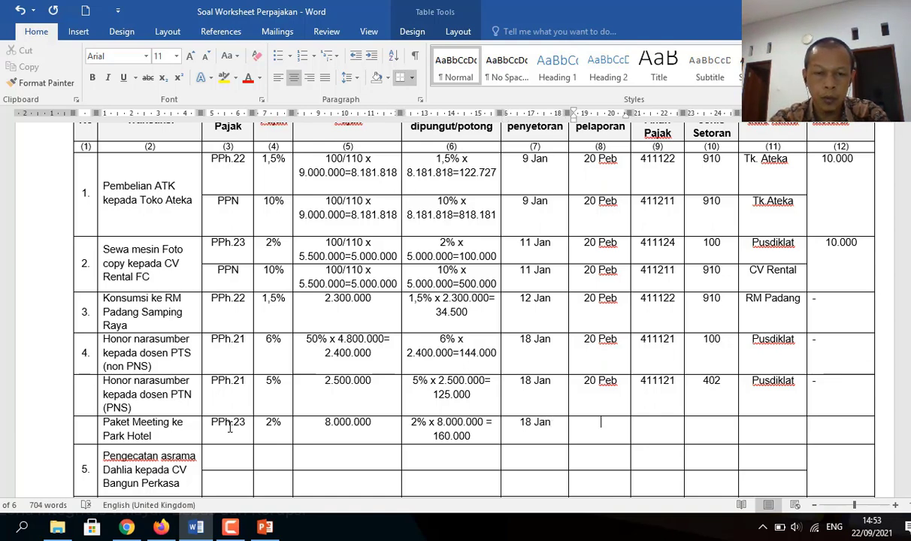
text(20 )
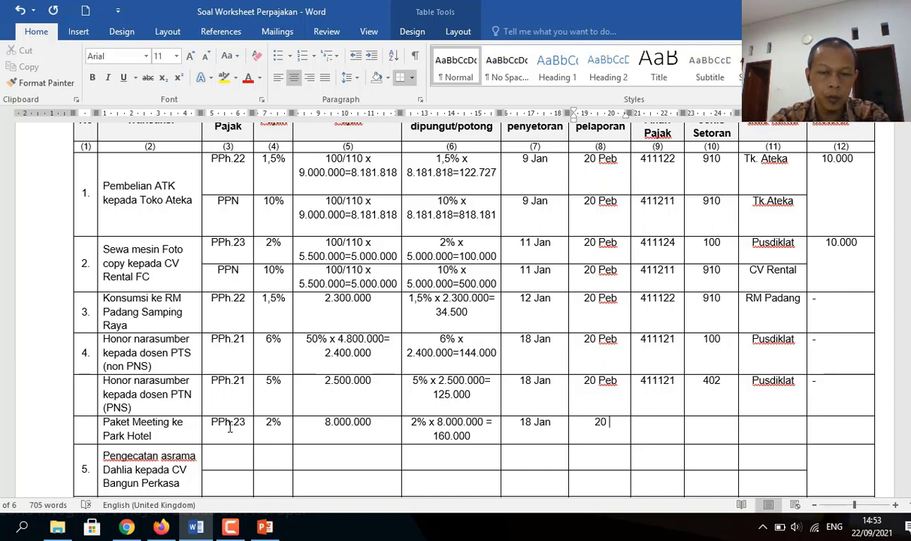
text(Peb)
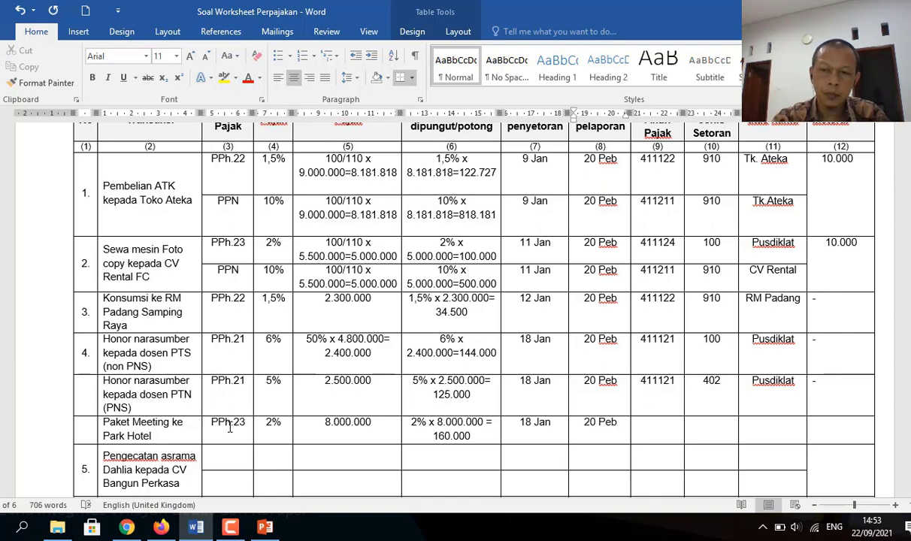
key(Tab)
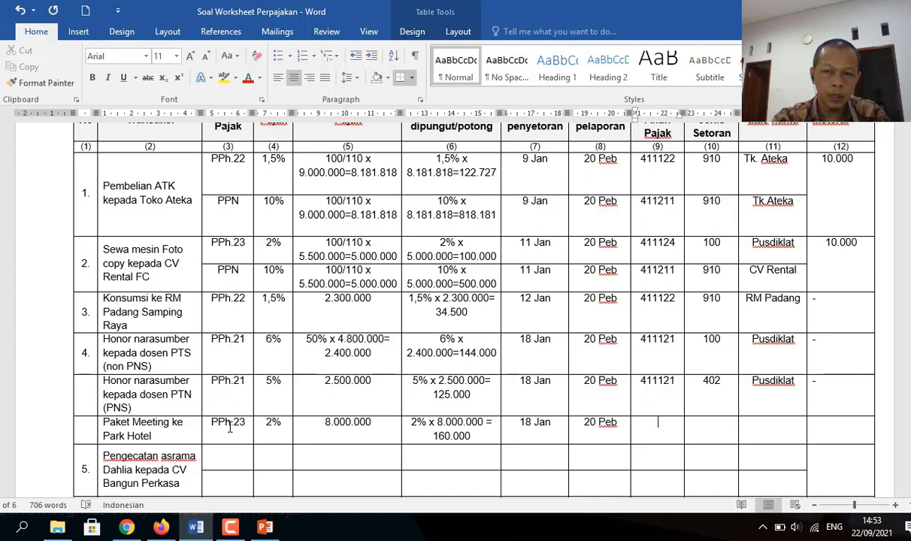
Enter tax account code 411124 and deposit type code 104 for the Park Hotel row
text(4)
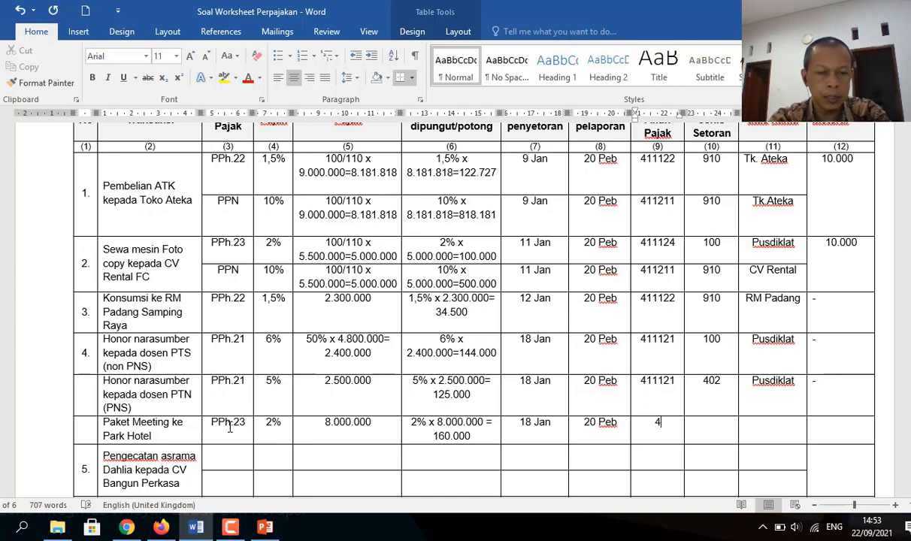
text(11124)
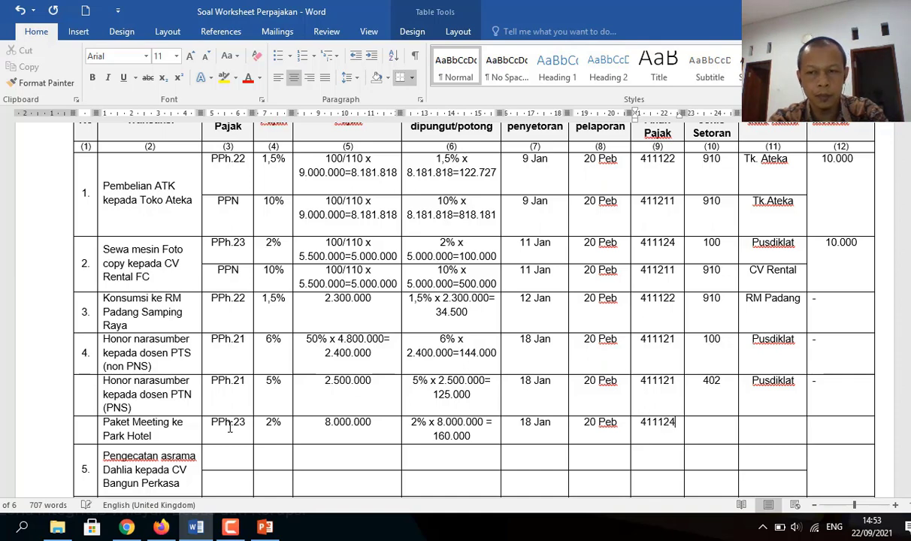
key(Tab)
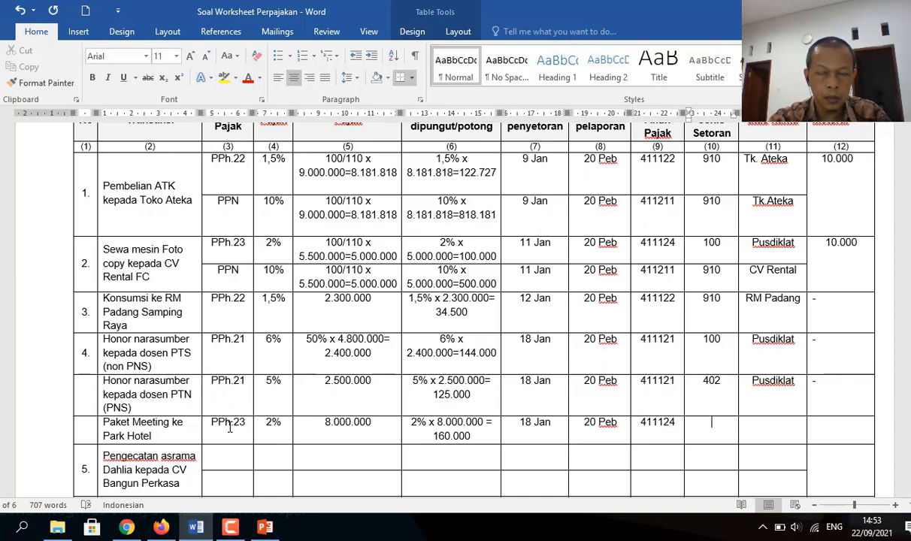
text(104)
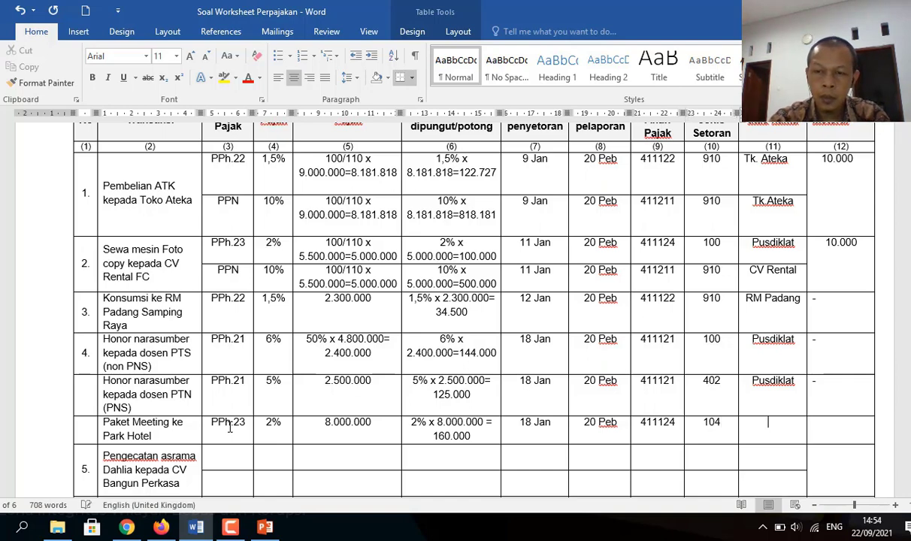
key(Tab)
Enter Pusdiklat as the Park Hotel row's Setoran atas nama and 10.000 as its Bea Meterai
text(Pusdiklat)
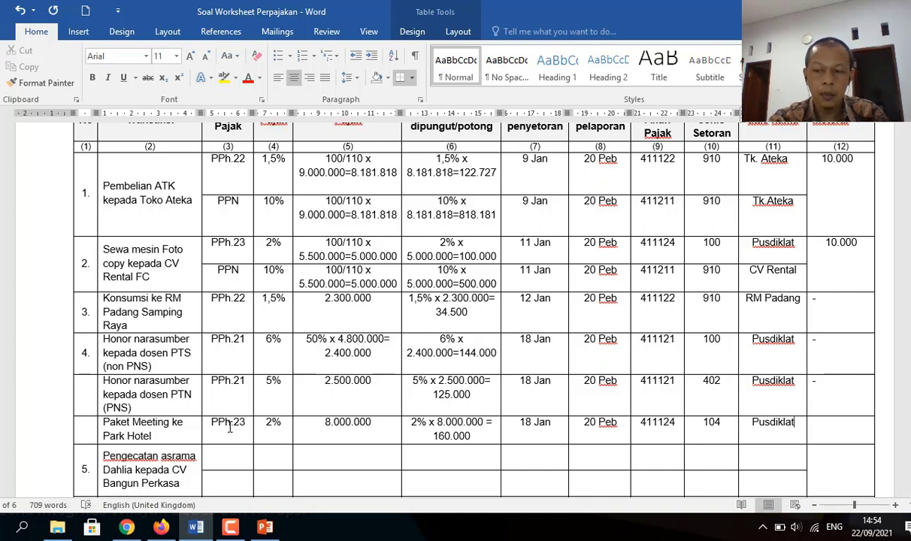
key(Tab)
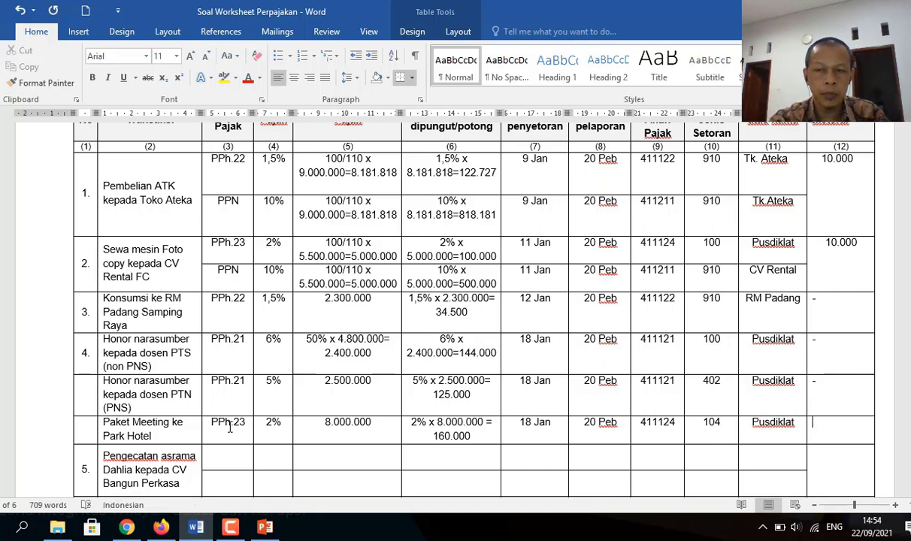
text(10)
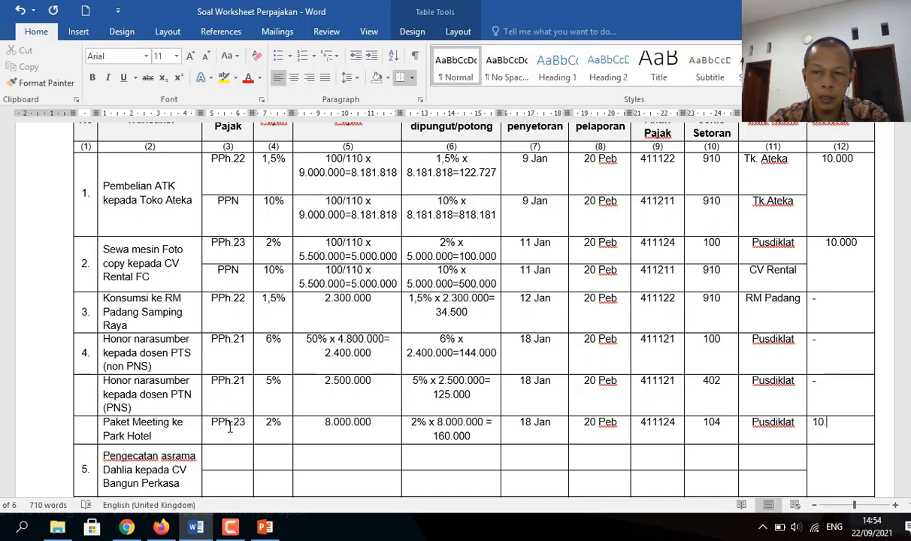
text(.000)
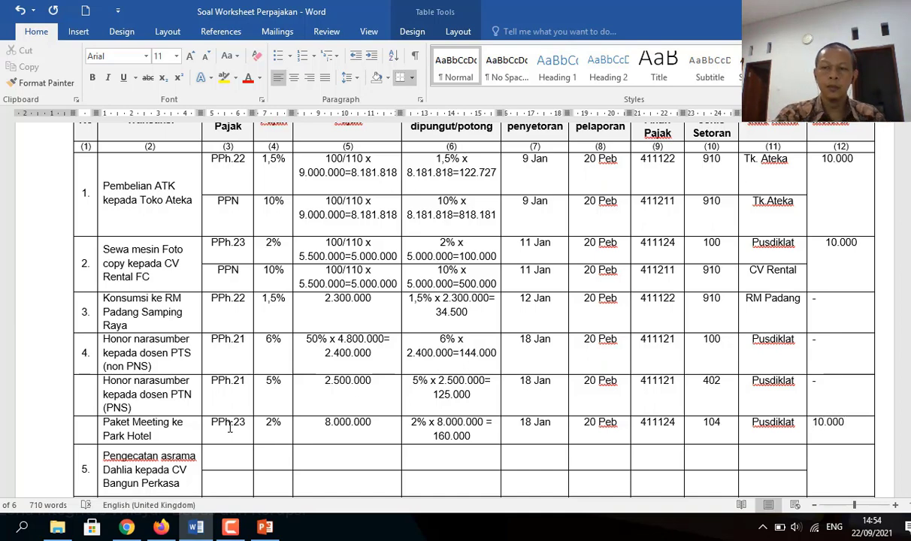